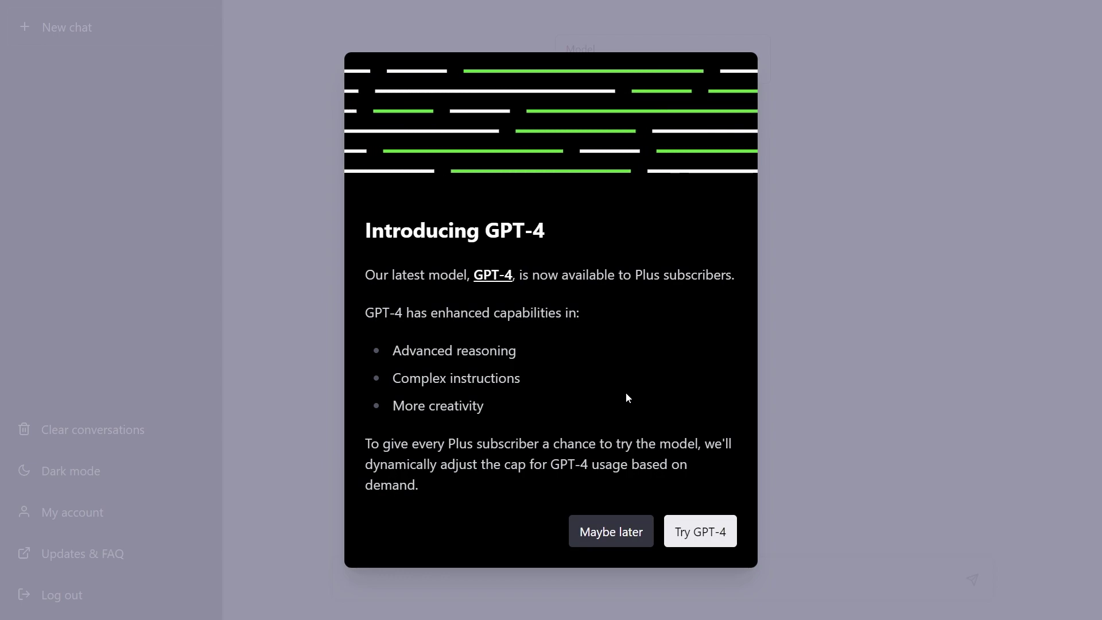
Step: Accept the Introducing GPT-4 announcement with Try GPT-4
{"action": "left_click", "coordinate": [714, 535]}
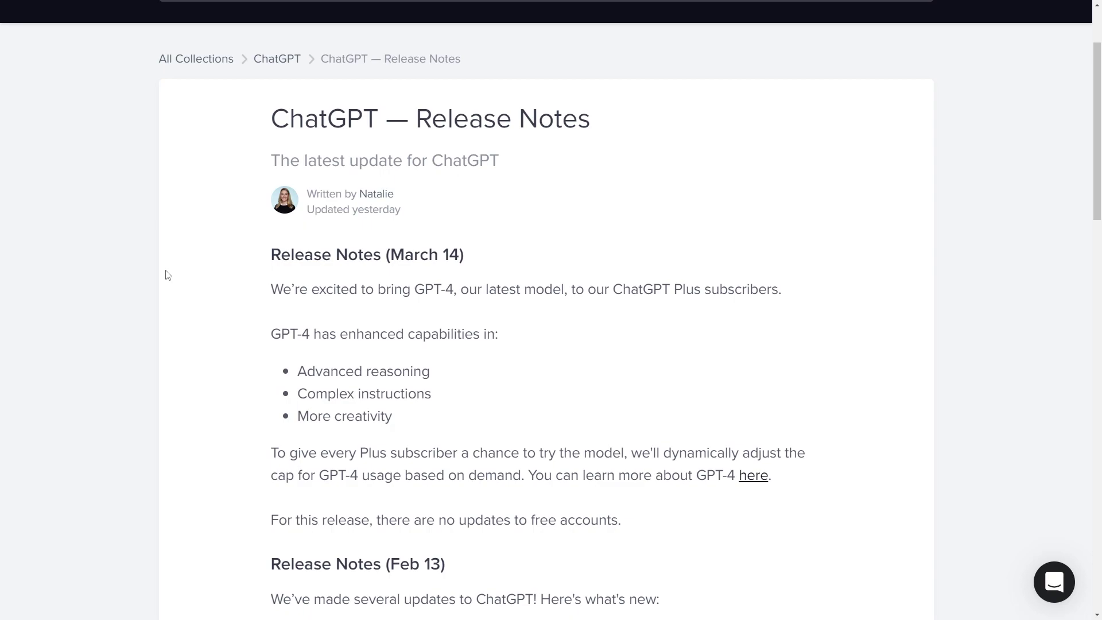
Step: Highlight the GPT-4 capability line and the 'no updates to free accounts' note in the March 14 notes
{"action": "left_click_drag", "start_coordinate": [271, 334], "coordinate": [312, 331]}
{"action": "left_click", "coordinate": [295, 372]}
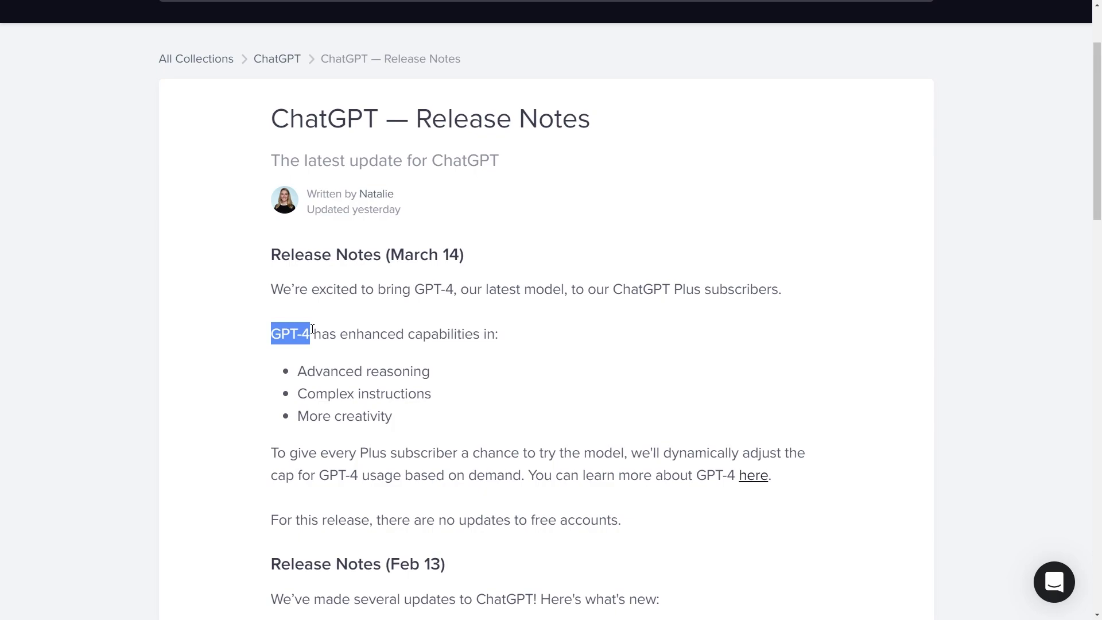
{"action": "triple_click", "coordinate": [427, 519]}
{"action": "left_click", "coordinate": [427, 551]}
{"action": "triple_click", "coordinate": [499, 517]}
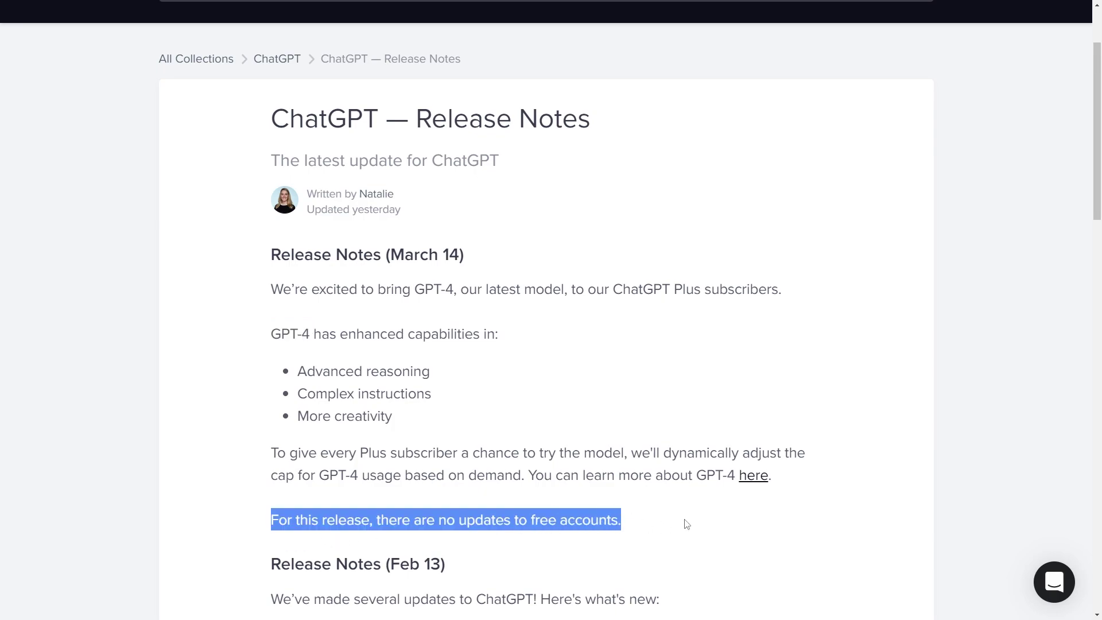
{"action": "left_click", "coordinate": [519, 521]}
{"action": "left_click_drag", "start_coordinate": [391, 522], "coordinate": [618, 521]}
{"action": "left_click", "coordinate": [531, 516]}
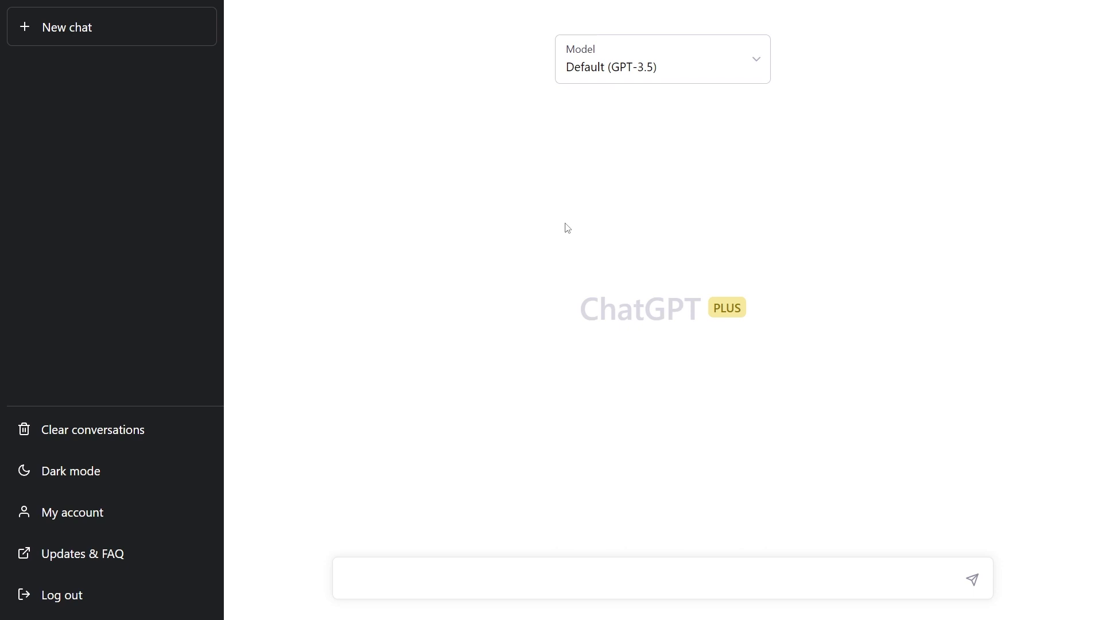
Step: Set the chat model to GPT-4 and highlight its 100-messages-every-4-hours cap notice
{"action": "left_click", "coordinate": [595, 58]}
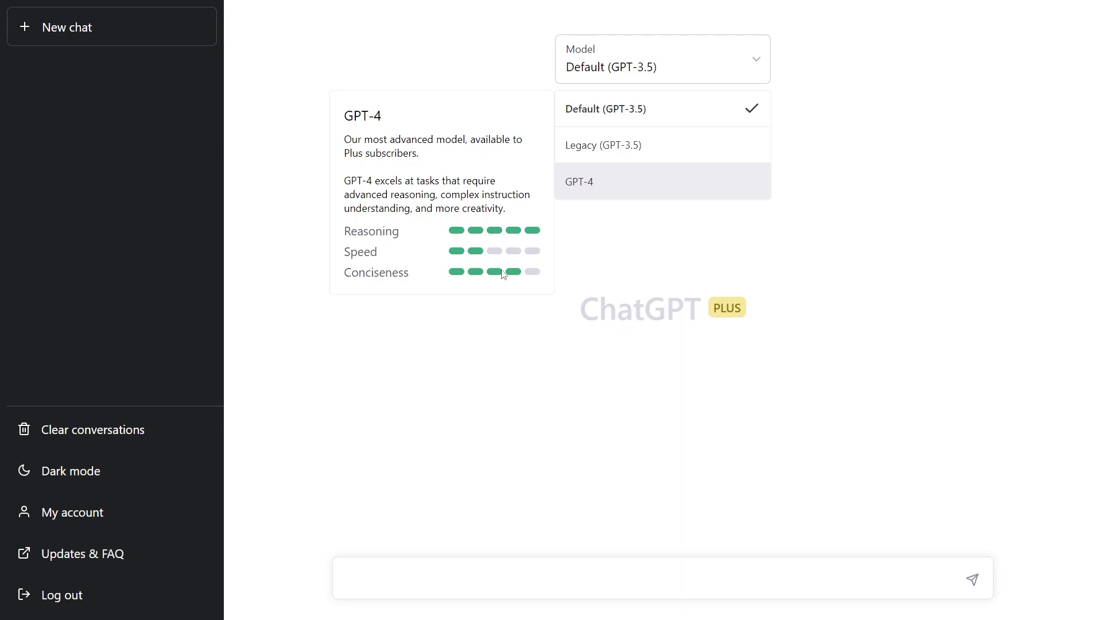
{"action": "left_click", "coordinate": [584, 180]}
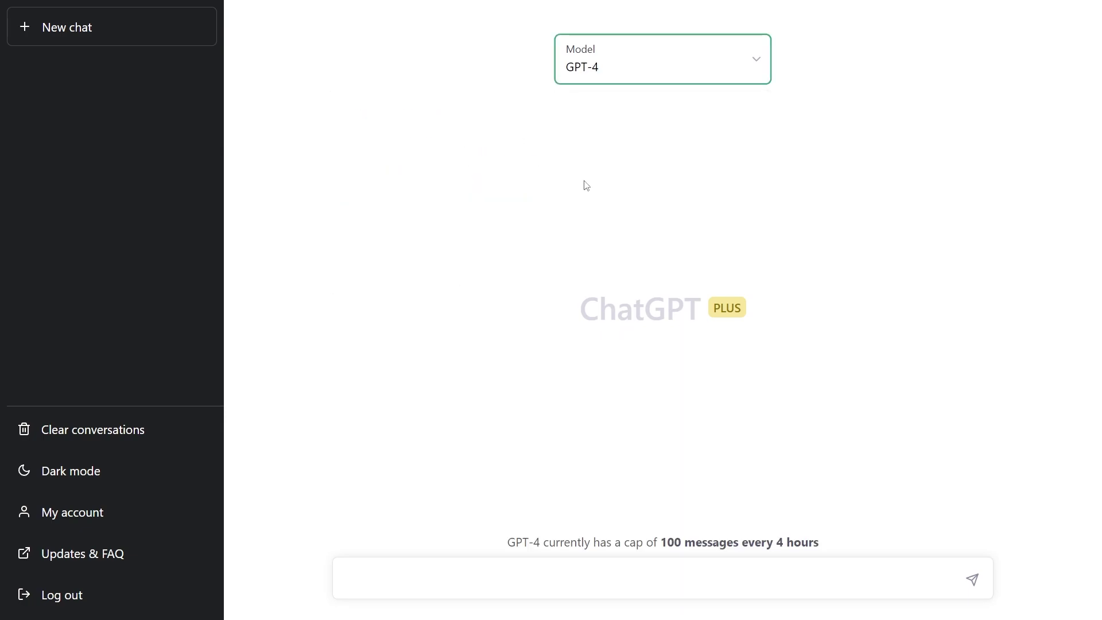
{"action": "left_click_drag", "start_coordinate": [507, 542], "coordinate": [595, 526]}
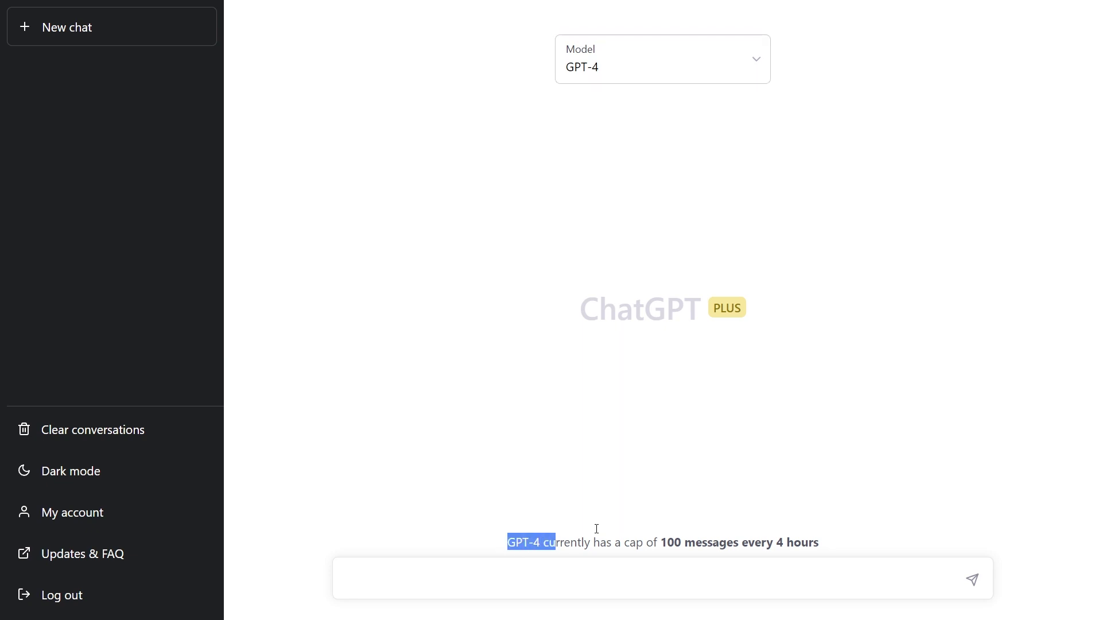
{"action": "left_click", "coordinate": [843, 526]}
{"action": "triple_click", "coordinate": [851, 539]}
{"action": "left_click", "coordinate": [618, 537]}
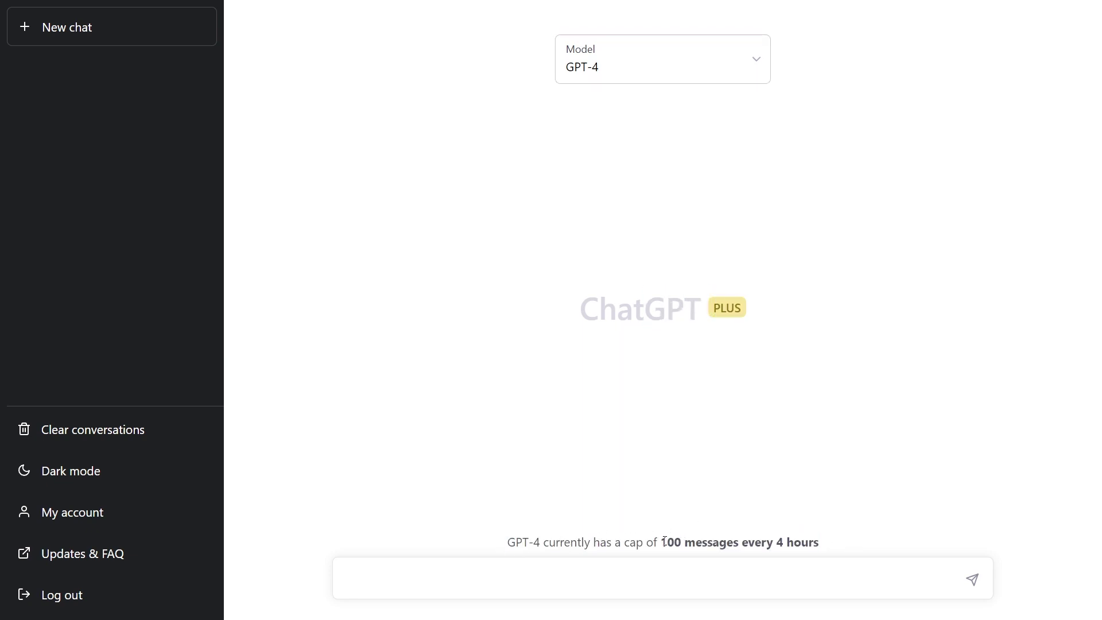
{"action": "left_click_drag", "start_coordinate": [664, 541], "coordinate": [784, 539]}
{"action": "left_click", "coordinate": [688, 507]}
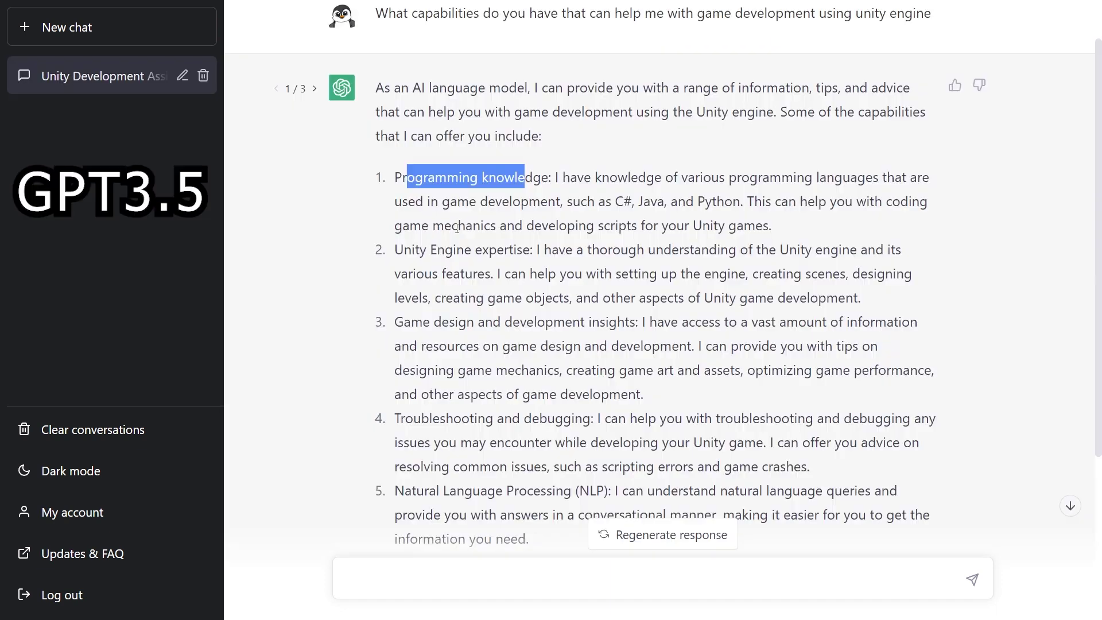
Step: Highlight the Unity Engine expertise and Game design and development points in GPT-3.5's answer
{"action": "left_click_drag", "start_coordinate": [404, 251], "coordinate": [506, 248]}
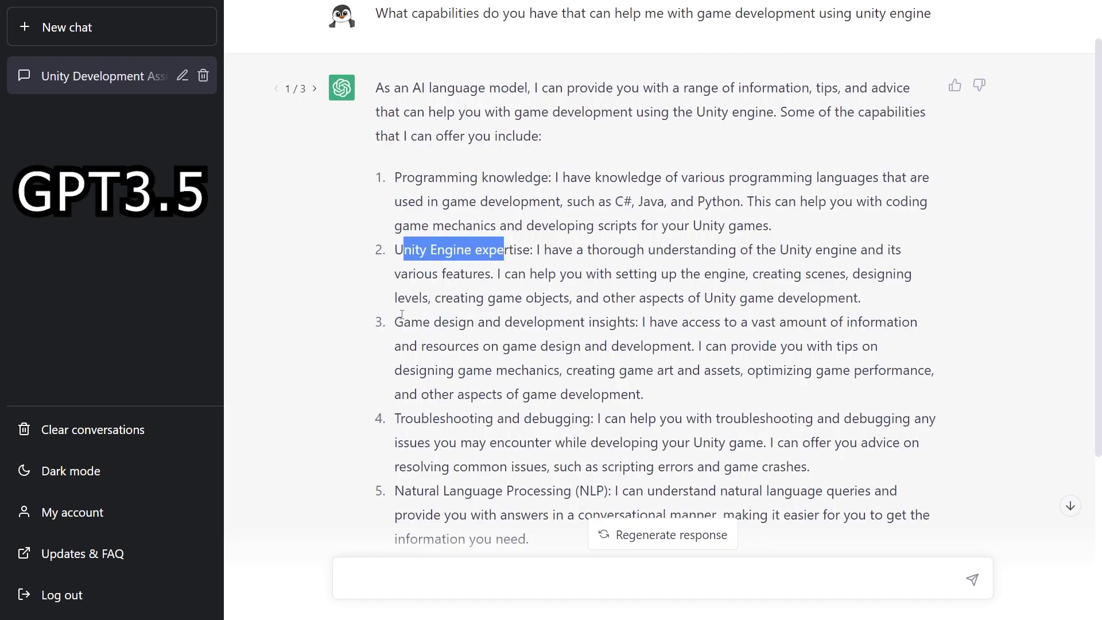
{"action": "left_click_drag", "start_coordinate": [395, 321], "coordinate": [507, 321]}
{"action": "scroll", "coordinate": [508, 322], "scroll_direction": "up", "scroll_amount": 1}
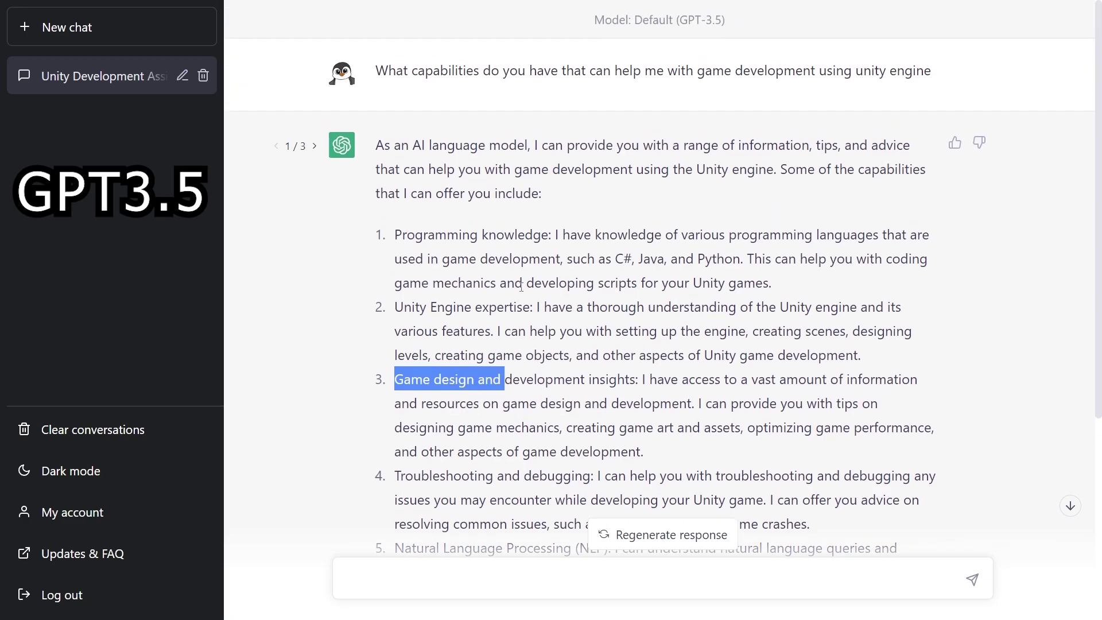
{"action": "left_click", "coordinate": [419, 110]}
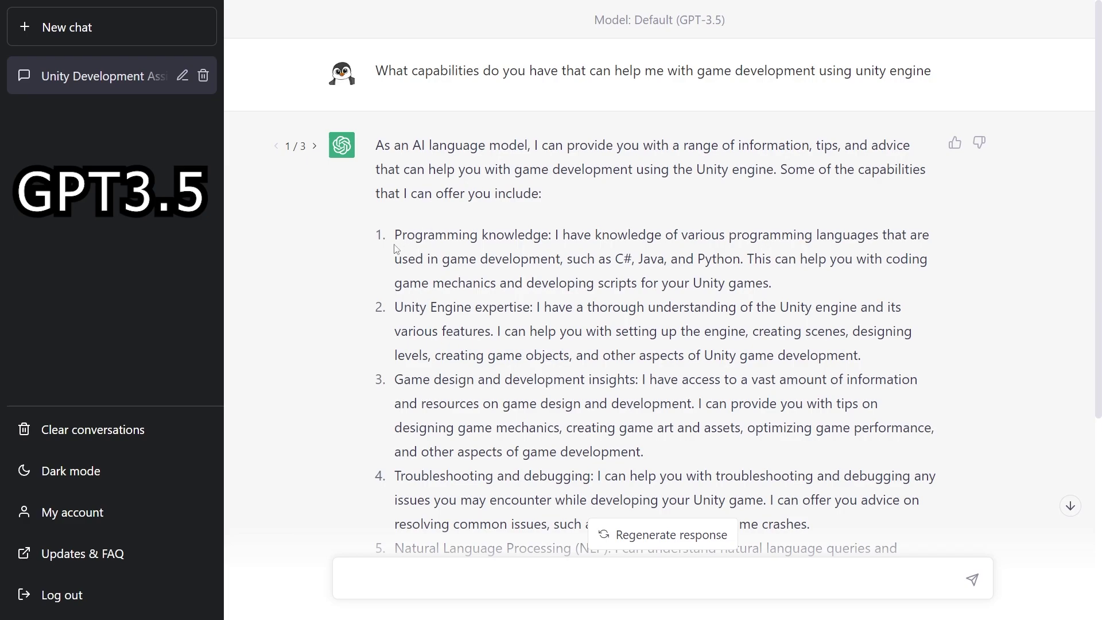
Step: Show the second of three alternate replies and highlight its Unity engine basics point
{"action": "scroll", "coordinate": [398, 251], "scroll_direction": "down", "scroll_amount": 3}
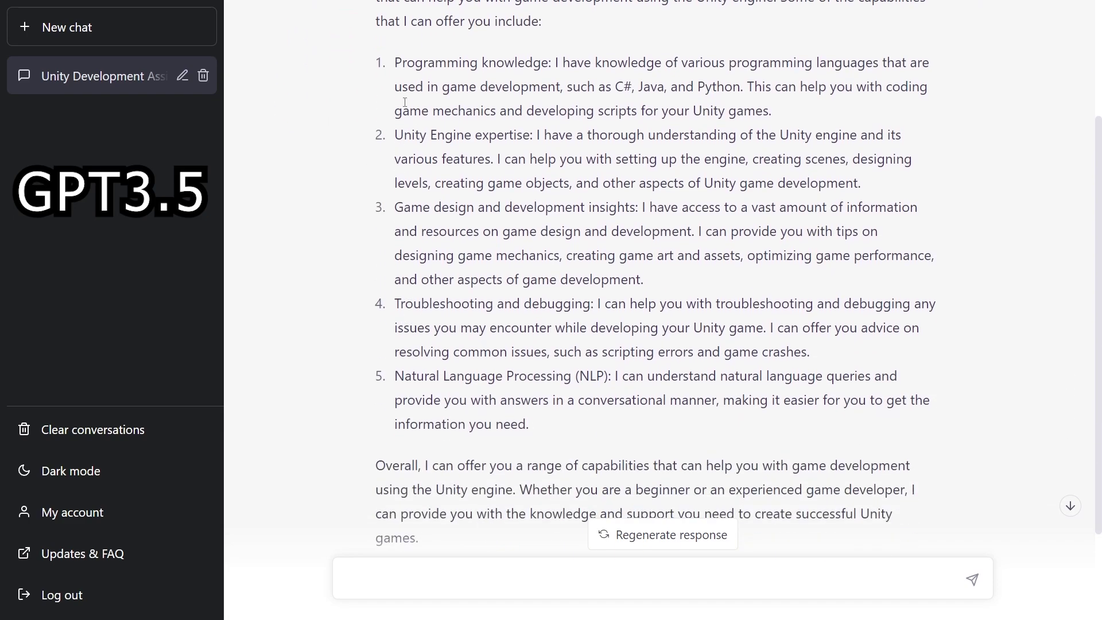
{"action": "scroll", "coordinate": [307, 107], "scroll_direction": "up", "scroll_amount": 2}
{"action": "left_click", "coordinate": [315, 92]}
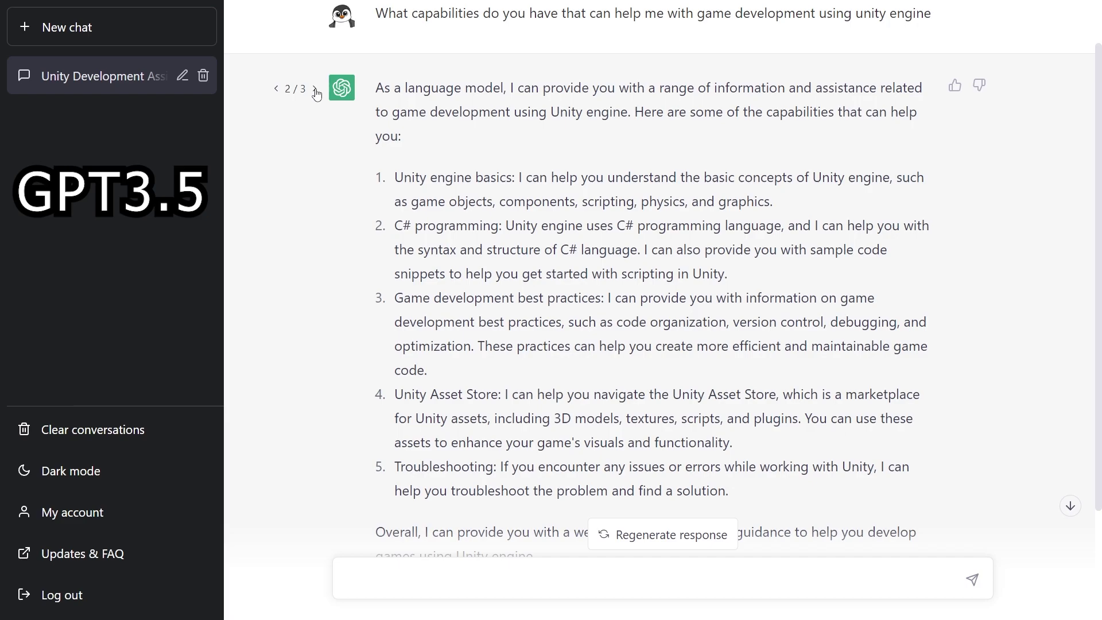
{"action": "left_click_drag", "start_coordinate": [377, 182], "coordinate": [516, 183]}
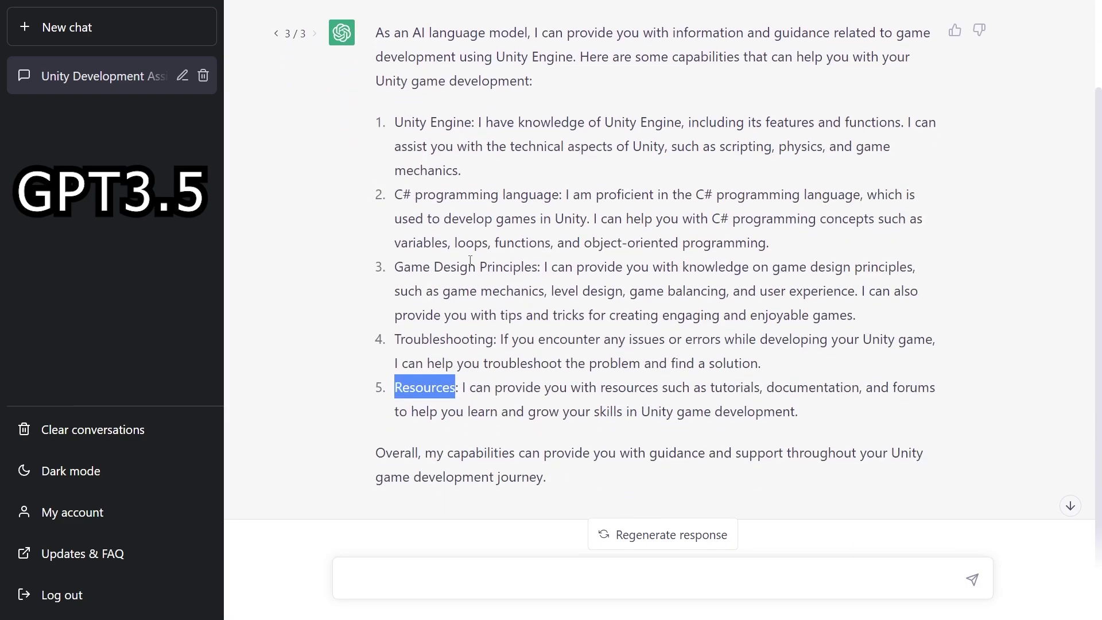
{"action": "scroll", "coordinate": [528, 215], "scroll_direction": "up", "scroll_amount": 1}
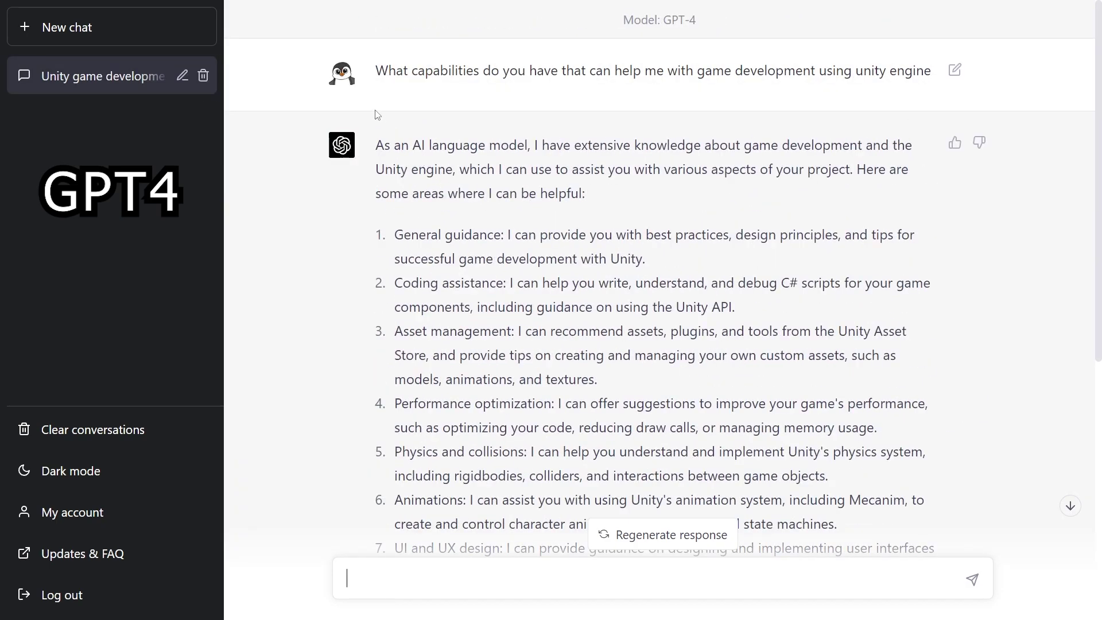
Step: Scroll through GPT-4's ten-point Unity answer, briefly selecting the whole list
{"action": "scroll", "coordinate": [401, 232], "scroll_direction": "down", "scroll_amount": 1}
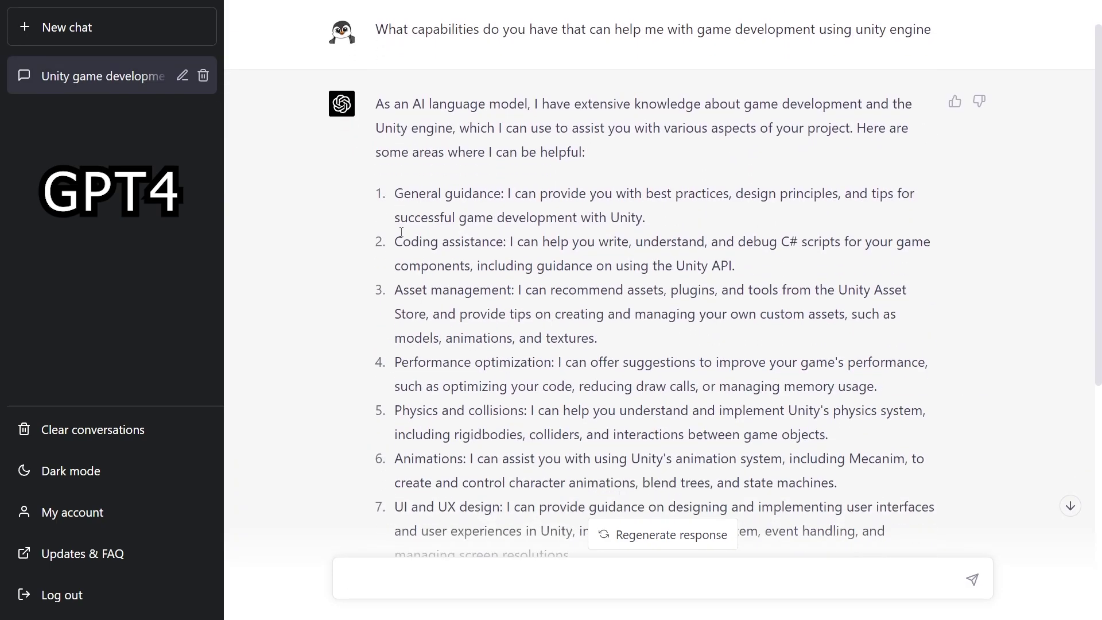
{"action": "scroll", "coordinate": [401, 232], "scroll_direction": "down", "scroll_amount": 4}
{"action": "left_click_drag", "start_coordinate": [373, 42], "coordinate": [496, 462]}
{"action": "scroll", "coordinate": [496, 462], "scroll_direction": "up", "scroll_amount": 5}
{"action": "left_click", "coordinate": [533, 396]}
{"action": "scroll", "coordinate": [454, 401], "scroll_direction": "down", "scroll_amount": 7}
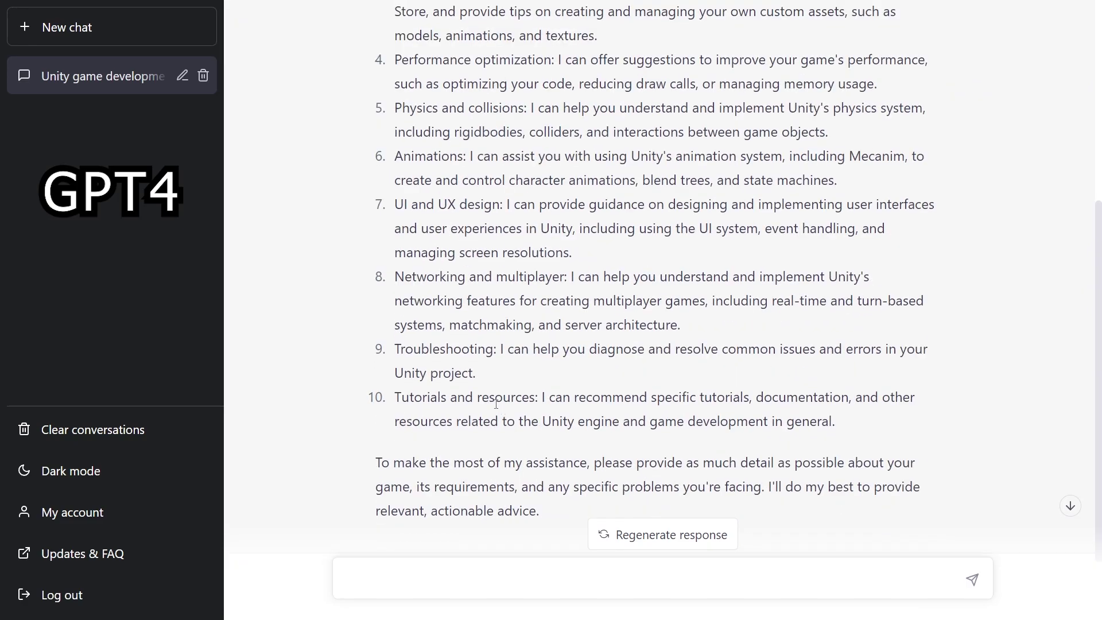
{"action": "scroll", "coordinate": [494, 365], "scroll_direction": "up", "scroll_amount": 6}
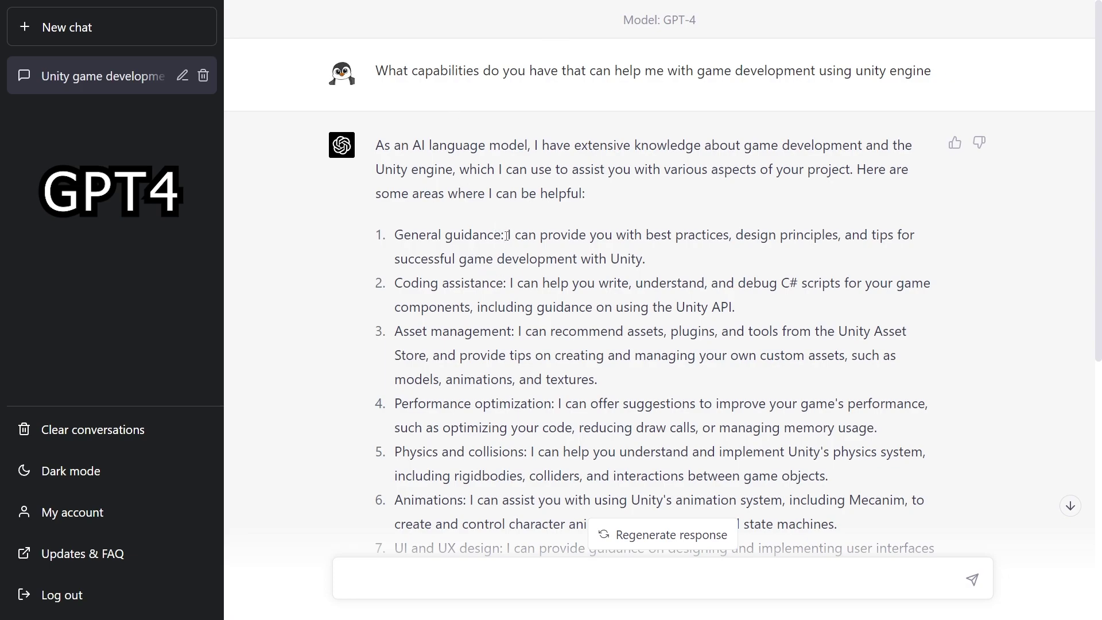
Step: Highlight the general guidance, coding assistance and asset recommendation points
{"action": "left_click_drag", "start_coordinate": [506, 235], "coordinate": [643, 231]}
{"action": "left_click_drag", "start_coordinate": [507, 234], "coordinate": [735, 234]}
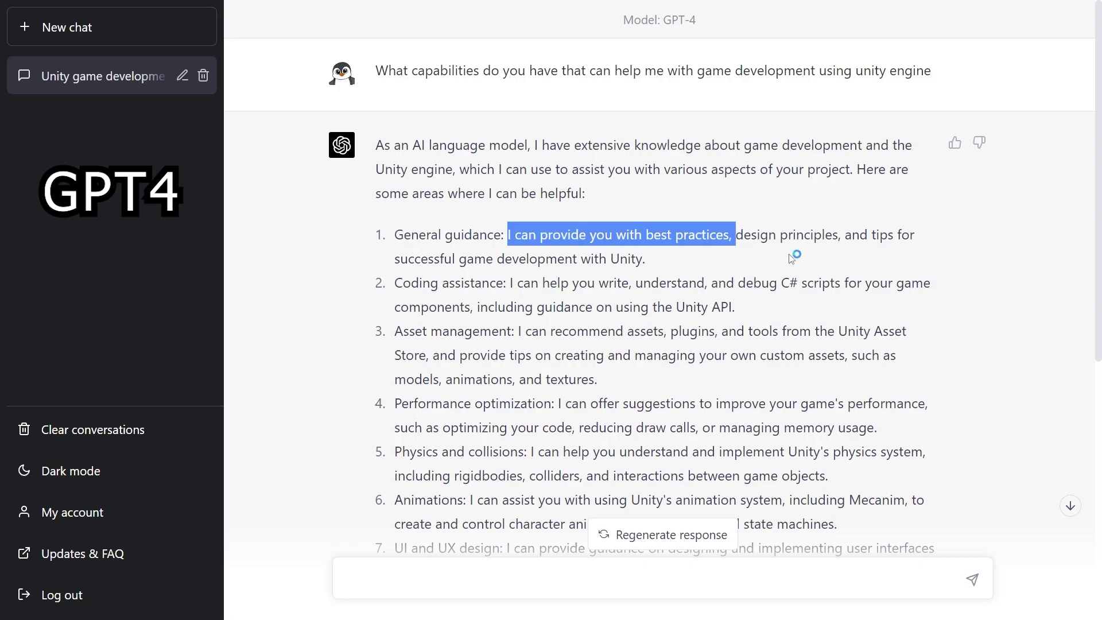
{"action": "left_click_drag", "start_coordinate": [513, 283], "coordinate": [777, 279]}
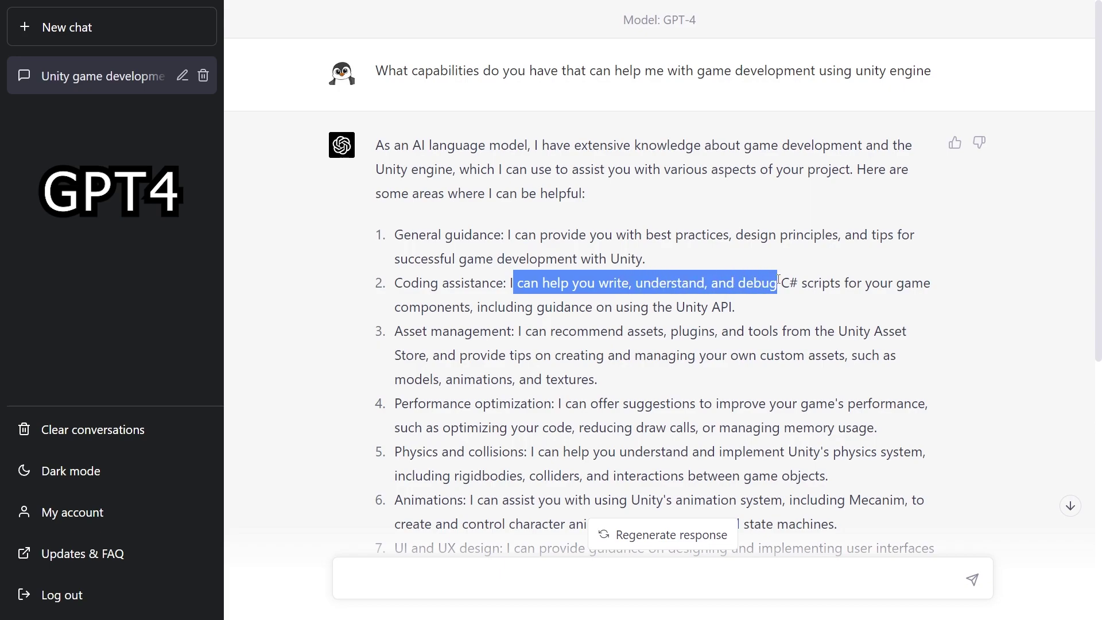
{"action": "left_click_drag", "start_coordinate": [525, 331], "coordinate": [671, 332]}
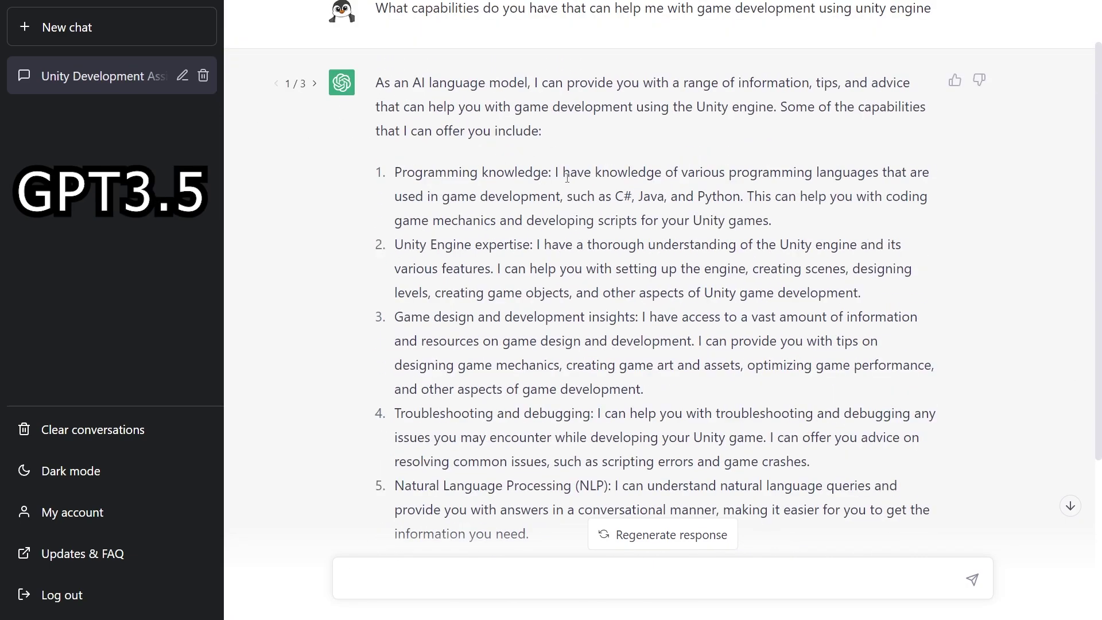
{"action": "left_click_drag", "start_coordinate": [558, 170], "coordinate": [650, 172]}
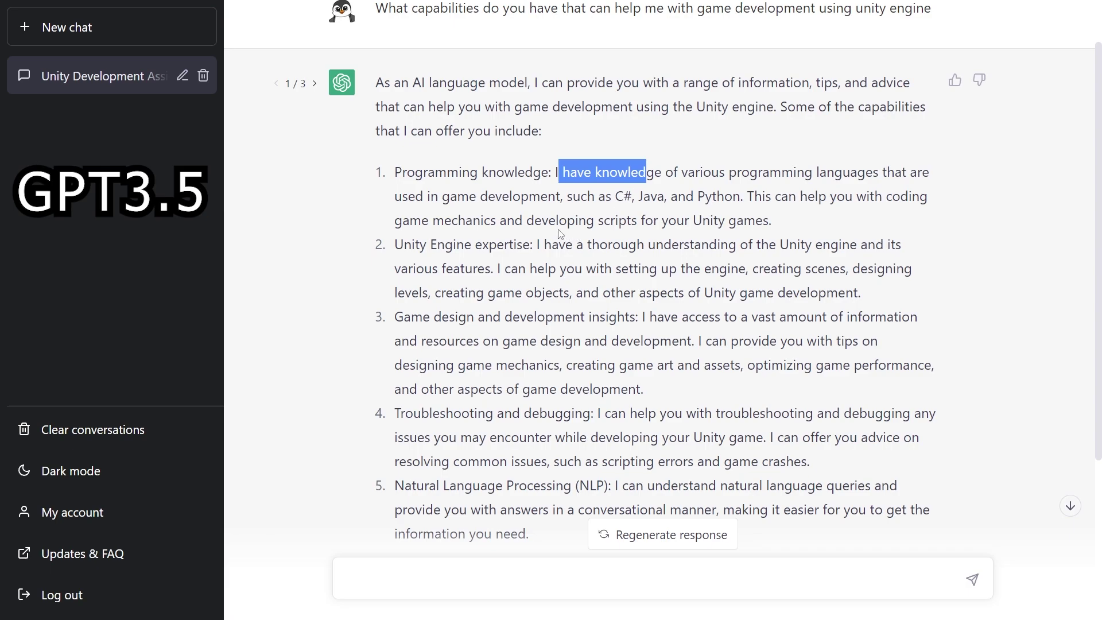
{"action": "left_click_drag", "start_coordinate": [540, 244], "coordinate": [644, 236]}
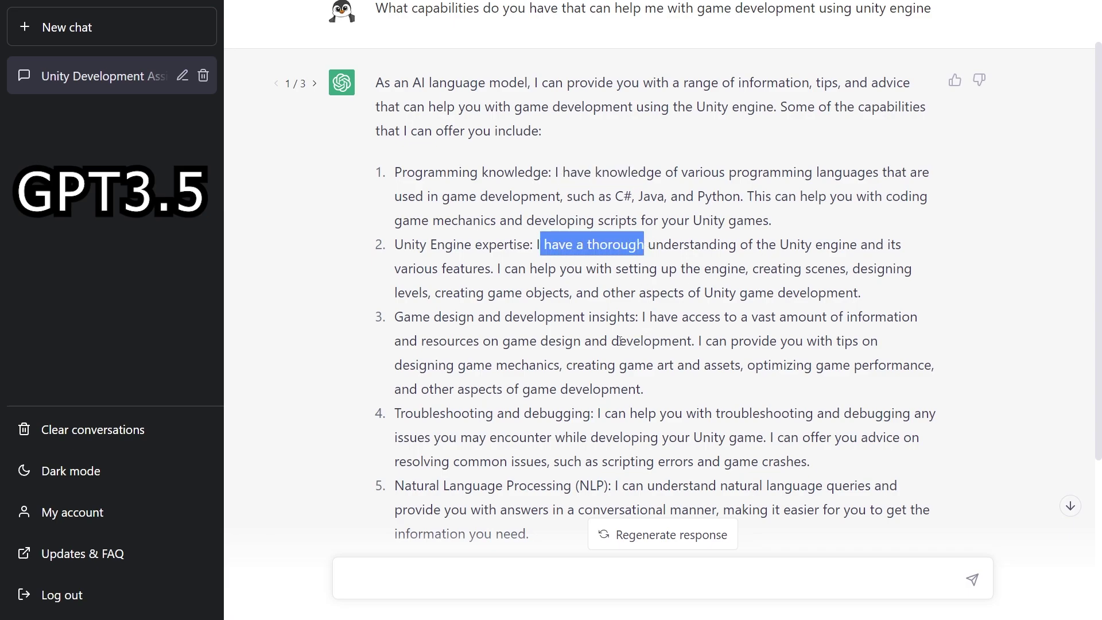
{"action": "left_click_drag", "start_coordinate": [638, 316], "coordinate": [785, 310]}
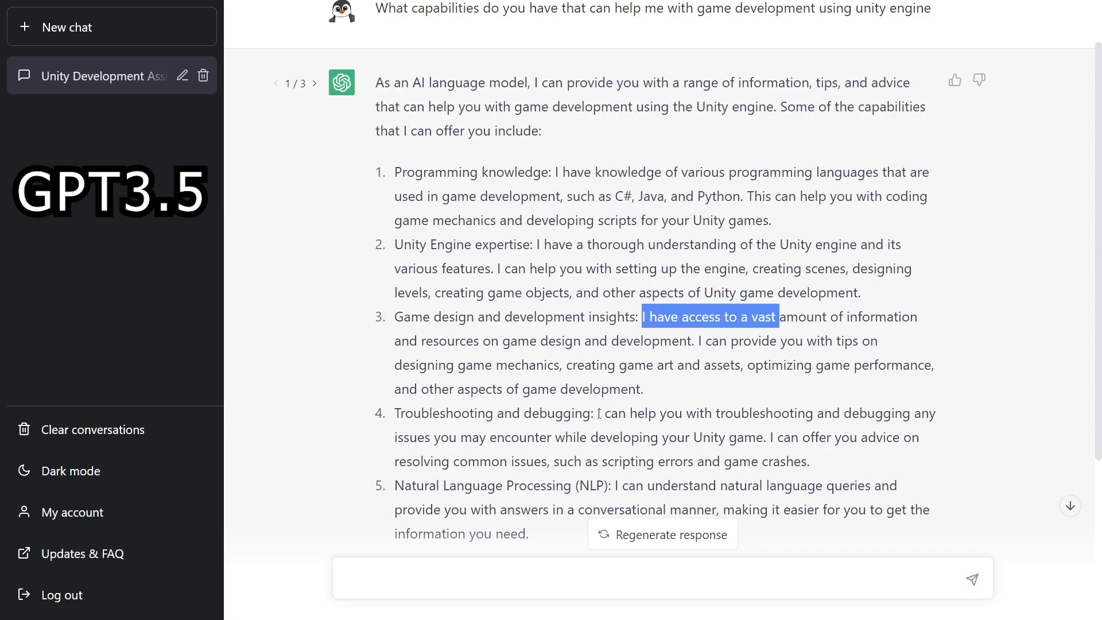
{"action": "left_click_drag", "start_coordinate": [599, 413], "coordinate": [736, 409]}
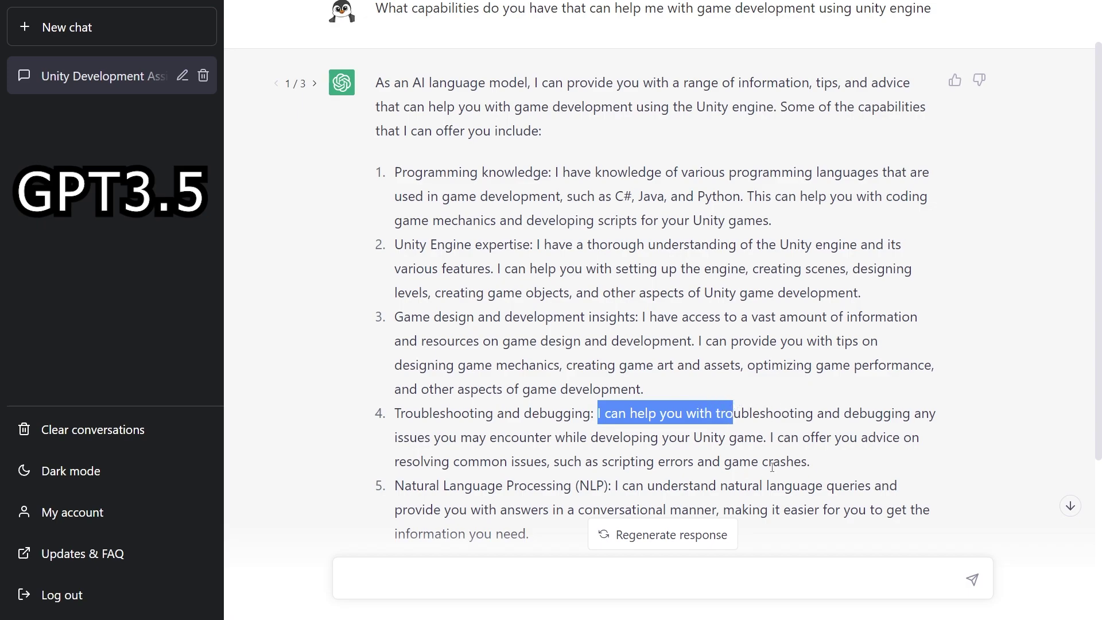
{"action": "left_click_drag", "start_coordinate": [615, 485], "coordinate": [747, 497]}
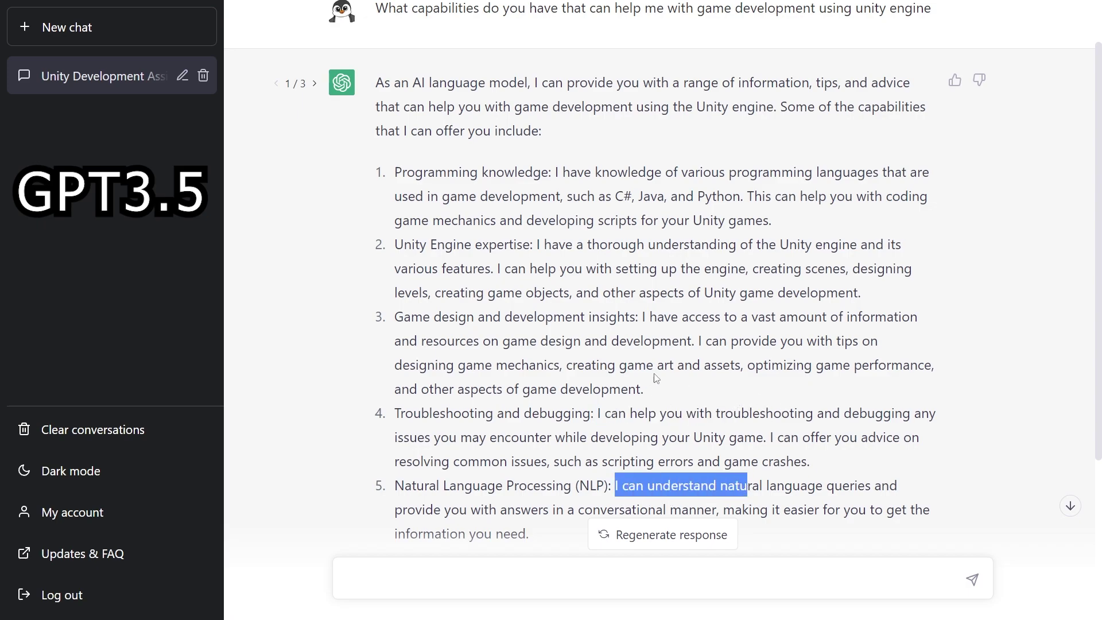
{"action": "left_click", "coordinate": [684, 393]}
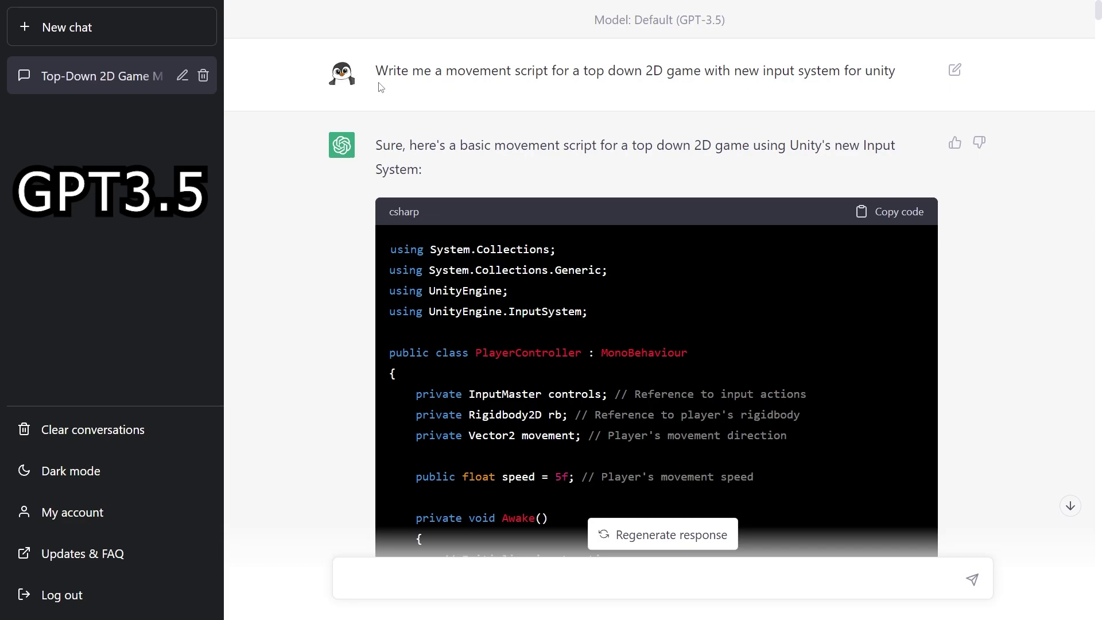
Step: Highlight the top-down 2D movement script request in the GPT-3.5 chat
{"action": "left_click_drag", "start_coordinate": [378, 70], "coordinate": [438, 91]}
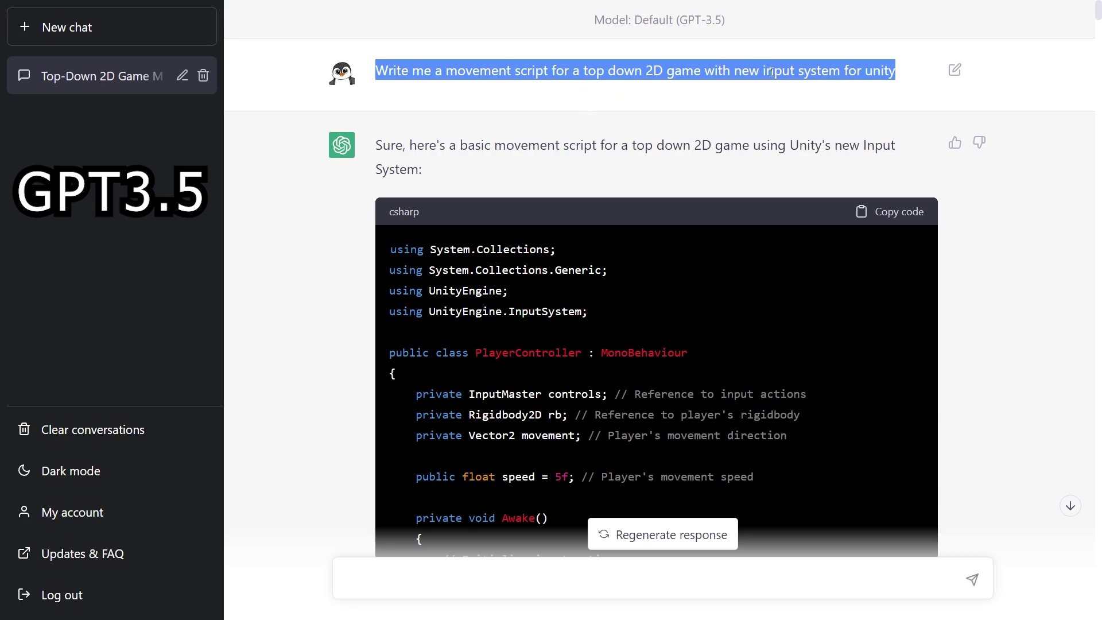
{"action": "left_click", "coordinate": [740, 74]}
{"action": "scroll", "coordinate": [457, 229], "scroll_direction": "down", "scroll_amount": 2}
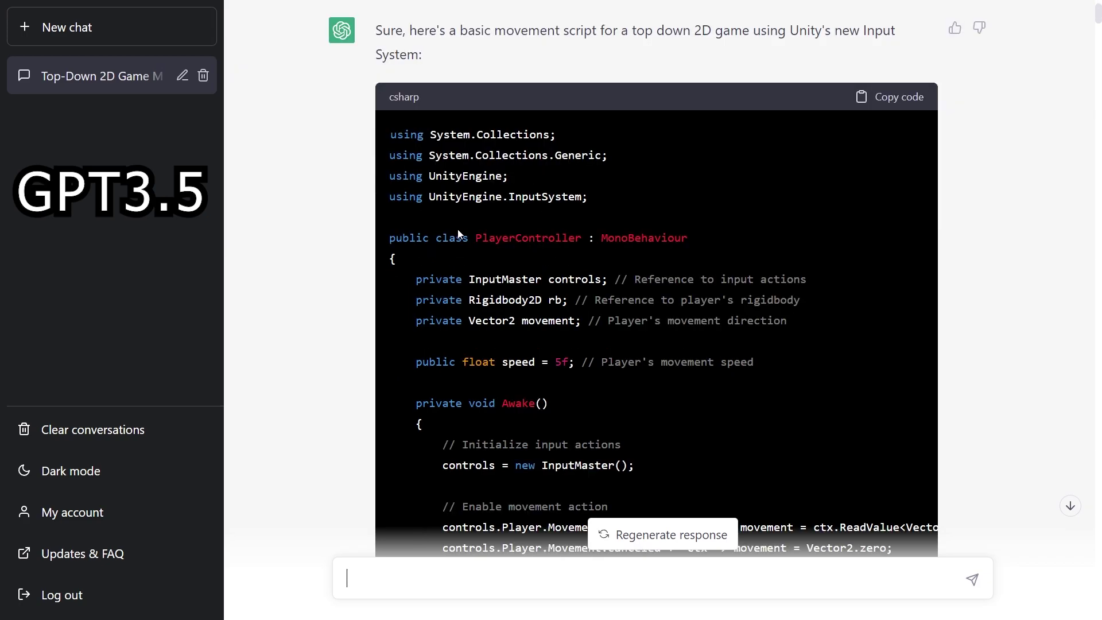
{"action": "scroll", "coordinate": [377, 243], "scroll_direction": "up", "scroll_amount": 2}
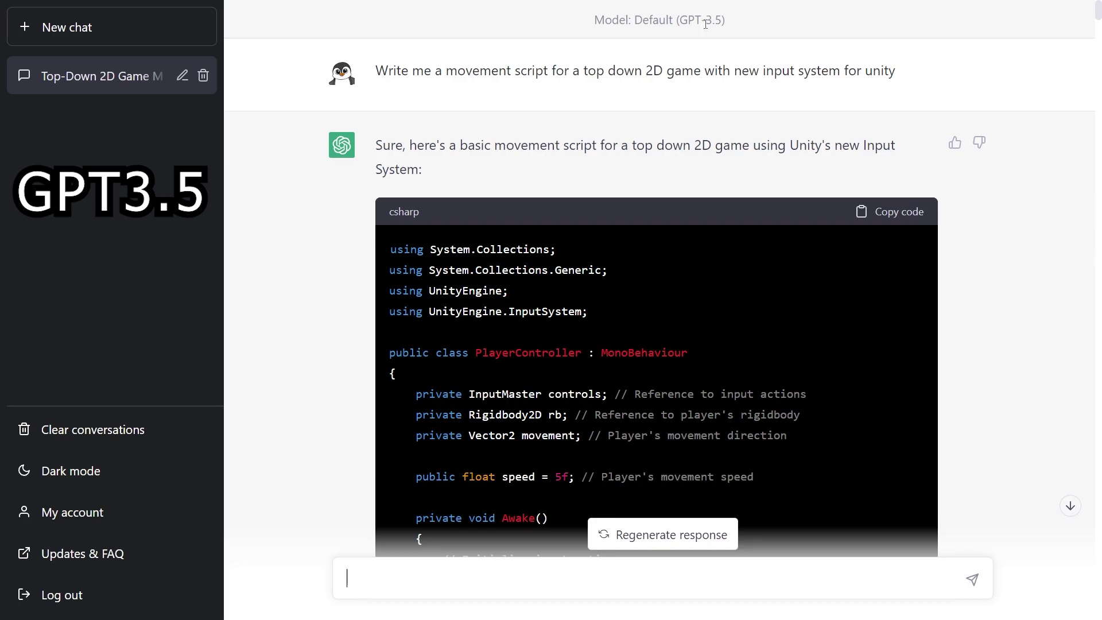
Step: Highlight the public float speed = 5f line in GPT-3.5's movement script
{"action": "scroll", "coordinate": [631, 183], "scroll_direction": "down", "scroll_amount": 4}
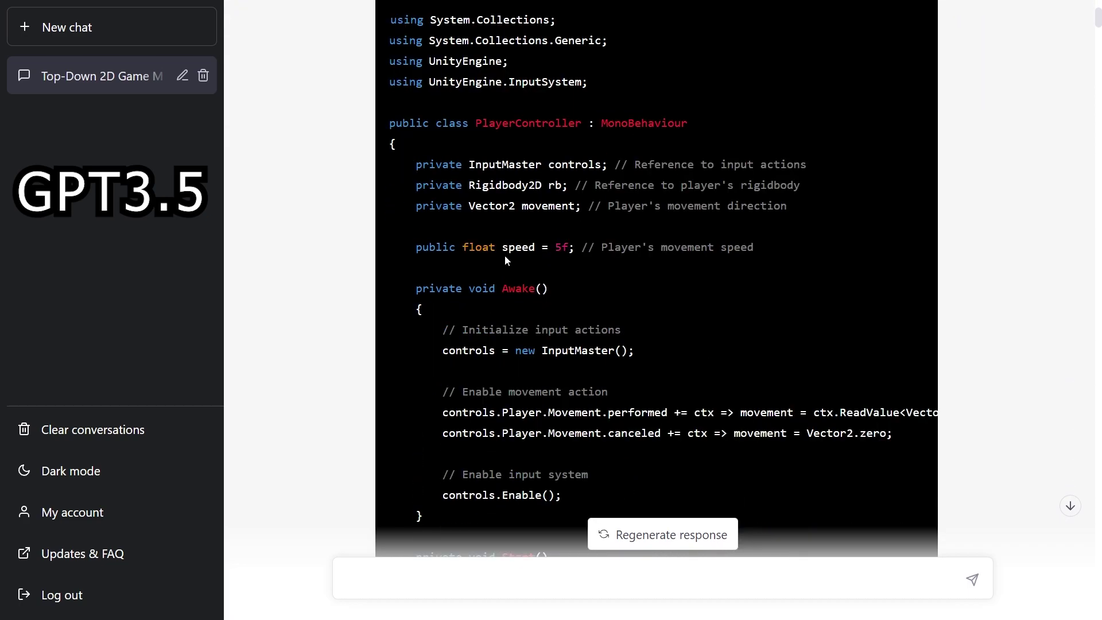
{"action": "scroll", "coordinate": [492, 328], "scroll_direction": "down", "scroll_amount": 2}
{"action": "scroll", "coordinate": [443, 320], "scroll_direction": "up", "scroll_amount": 2}
{"action": "left_click_drag", "start_coordinate": [416, 247], "coordinate": [569, 244]}
{"action": "left_click", "coordinate": [468, 253]}
{"action": "double_click", "coordinate": [515, 244]}
{"action": "left_click", "coordinate": [380, 256]}
{"action": "left_click_drag", "start_coordinate": [402, 244], "coordinate": [580, 241]}
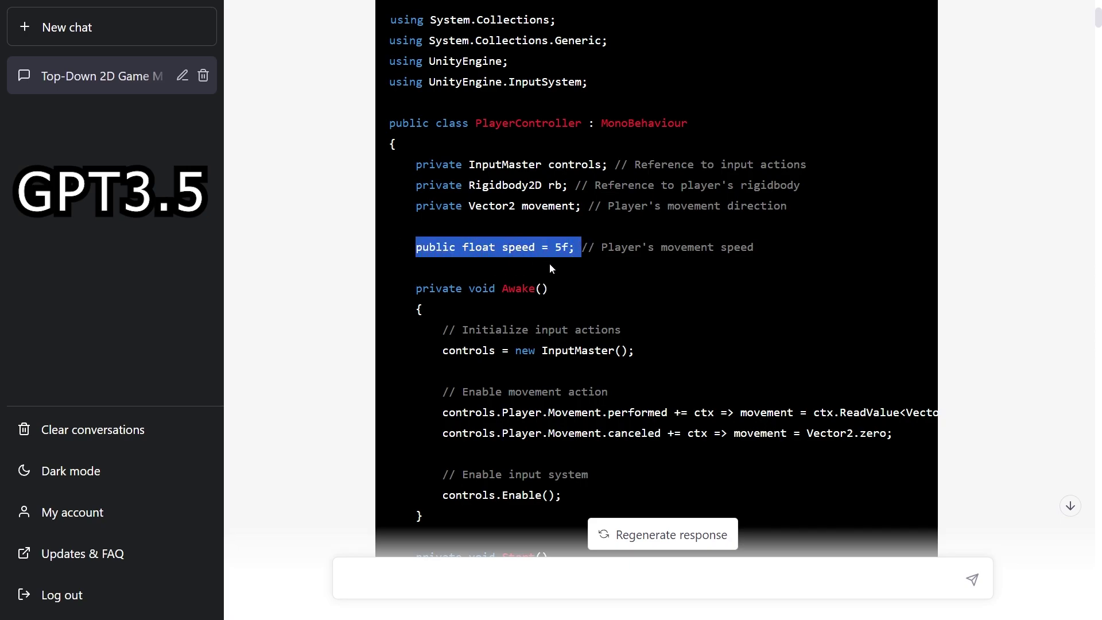
{"action": "scroll", "coordinate": [578, 272], "scroll_direction": "down", "scroll_amount": 2}
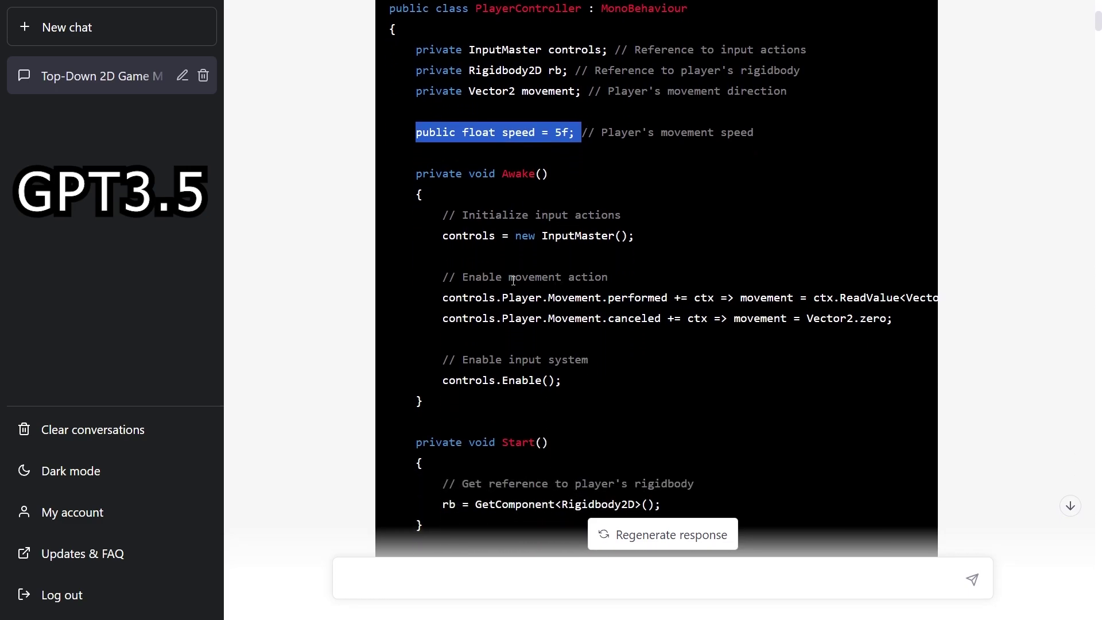
{"action": "left_click", "coordinate": [604, 247]}
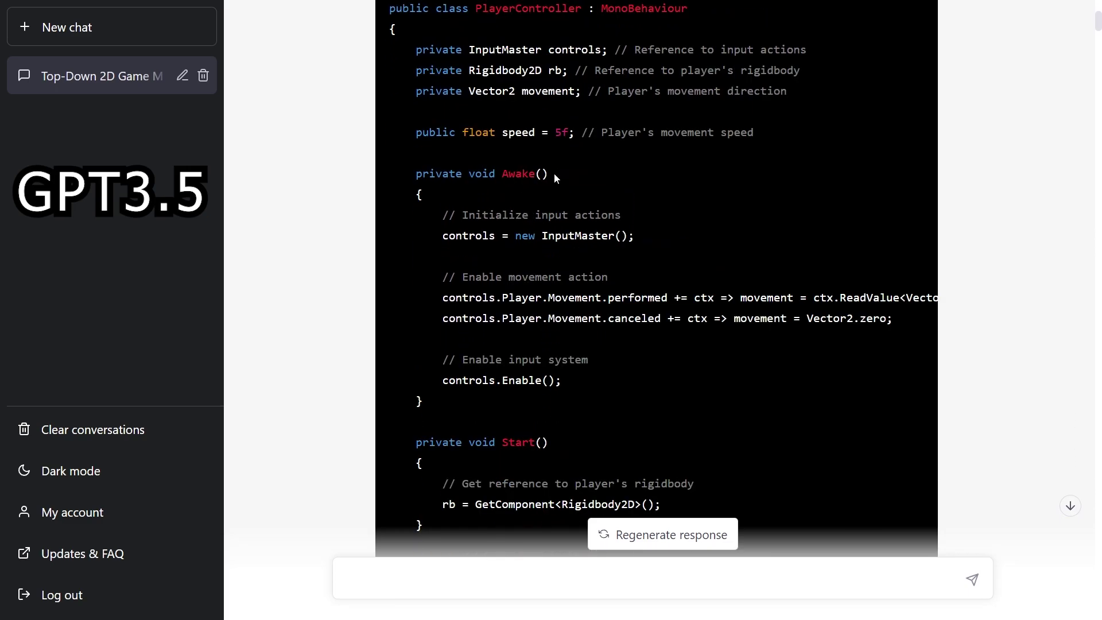
Step: Select InputMaster and scroll down through the script's explanation paragraphs
{"action": "double_click", "coordinate": [565, 236]}
{"action": "scroll", "coordinate": [595, 312], "scroll_direction": "down", "scroll_amount": 2}
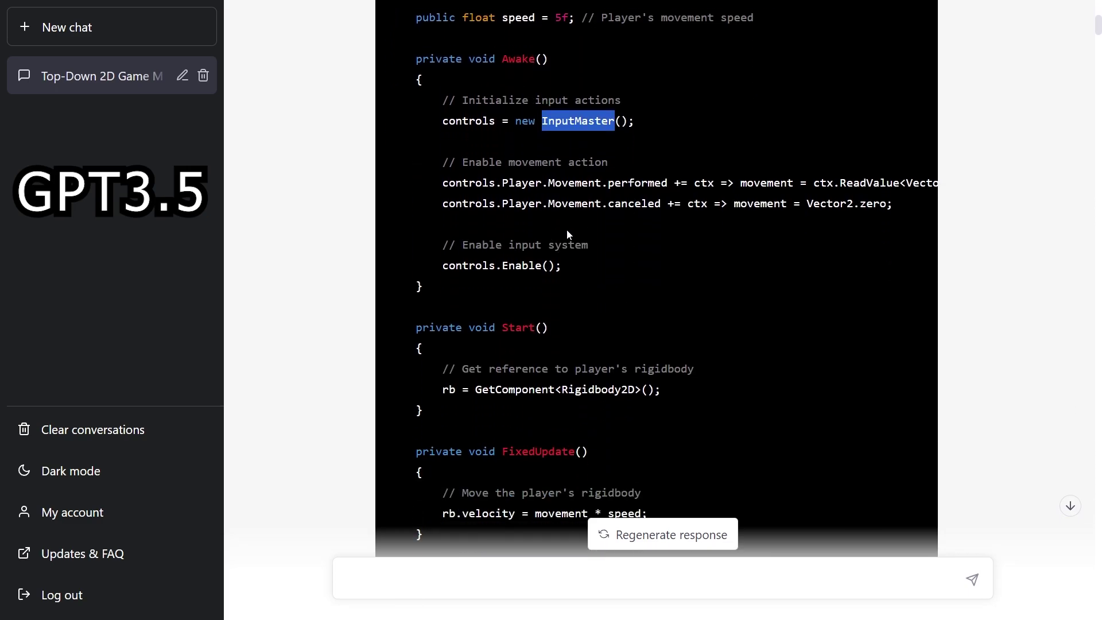
{"action": "scroll", "coordinate": [580, 255], "scroll_direction": "down", "scroll_amount": 3}
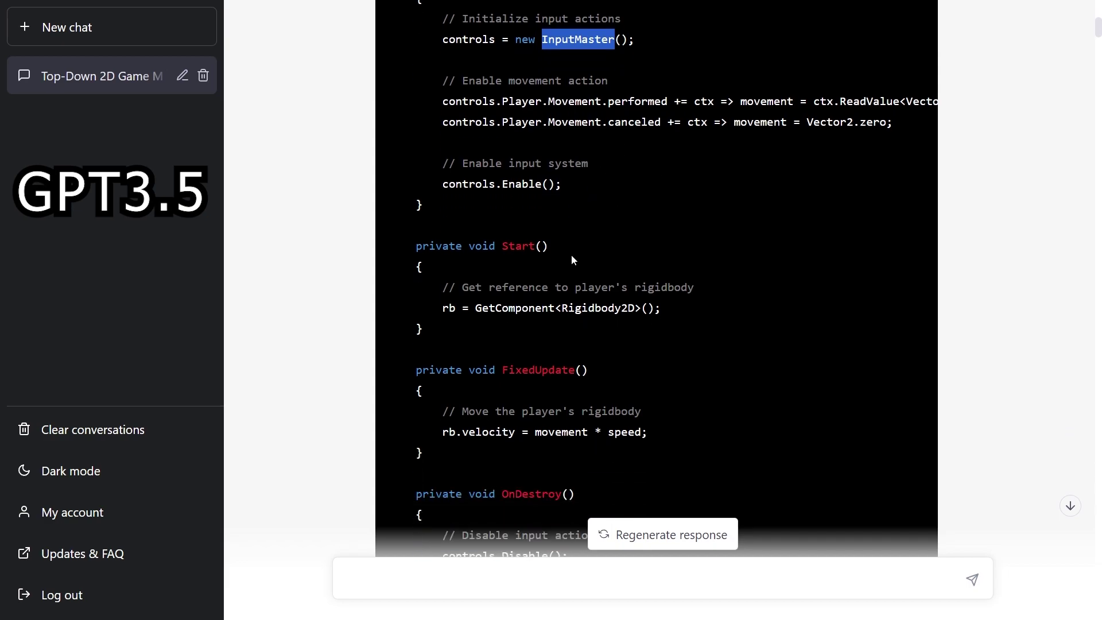
{"action": "scroll", "coordinate": [548, 383], "scroll_direction": "down", "scroll_amount": 2}
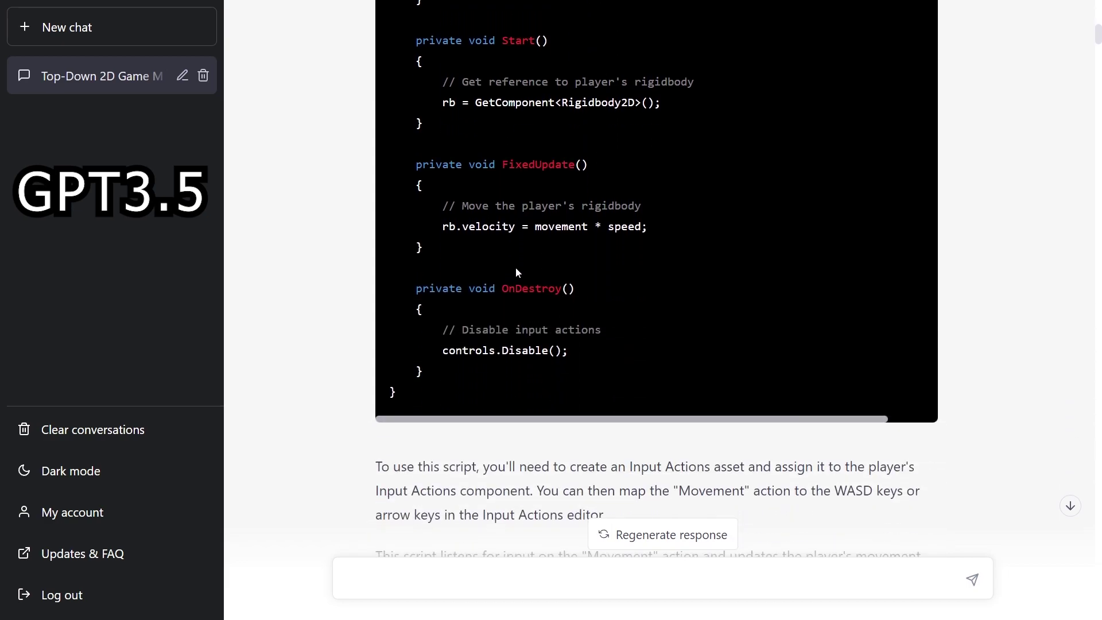
{"action": "scroll", "coordinate": [545, 265], "scroll_direction": "down", "scroll_amount": 5}
{"action": "left_click_drag", "start_coordinate": [484, 316], "coordinate": [497, 419]}
{"action": "left_click", "coordinate": [376, 204]}
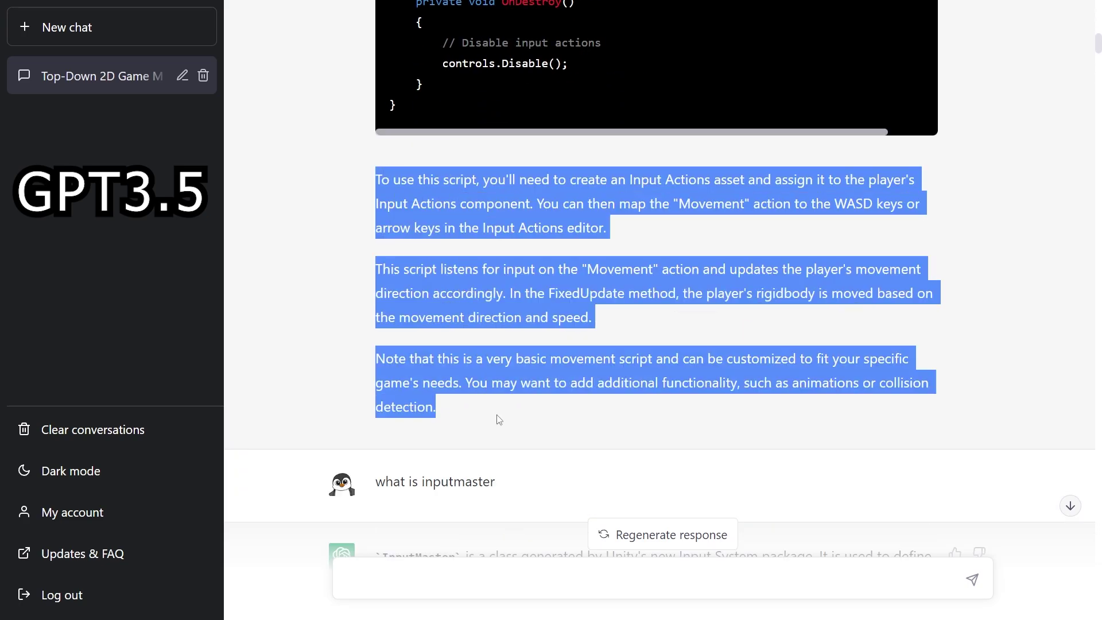
{"action": "left_click", "coordinate": [631, 184]}
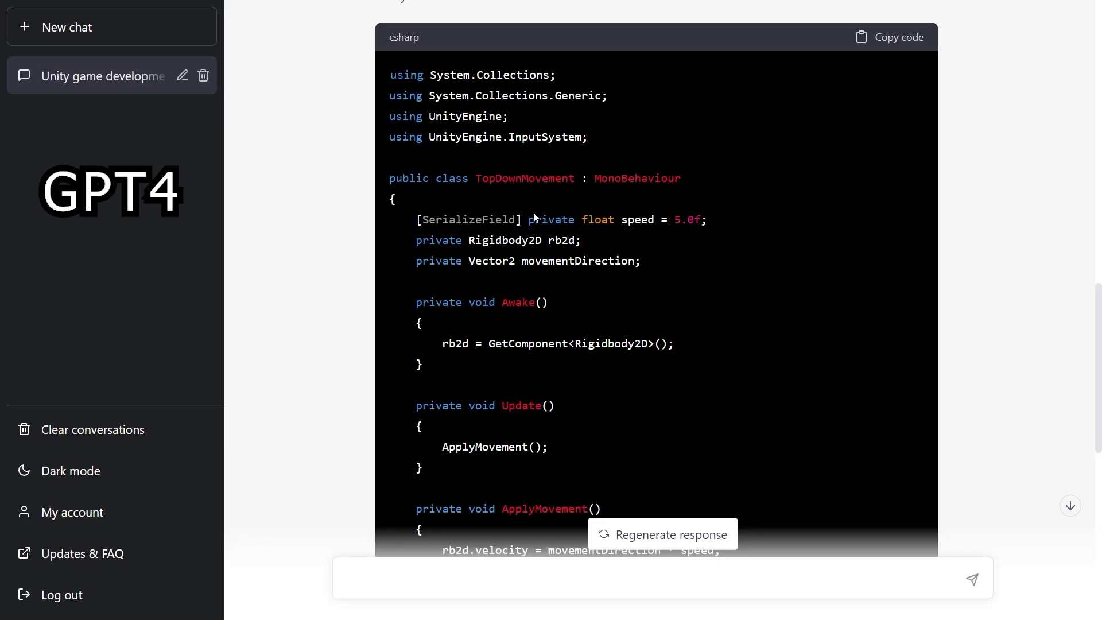
{"action": "mouse_move", "coordinate": [529, 220]}
{"action": "left_mouse_down"}
{"action": "mouse_move", "coordinate": [610, 219]}
{"action": "mouse_move", "coordinate": [548, 220]}
{"action": "left_mouse_up"}
{"action": "left_click", "coordinate": [547, 219]}
{"action": "triple_click", "coordinate": [477, 222]}
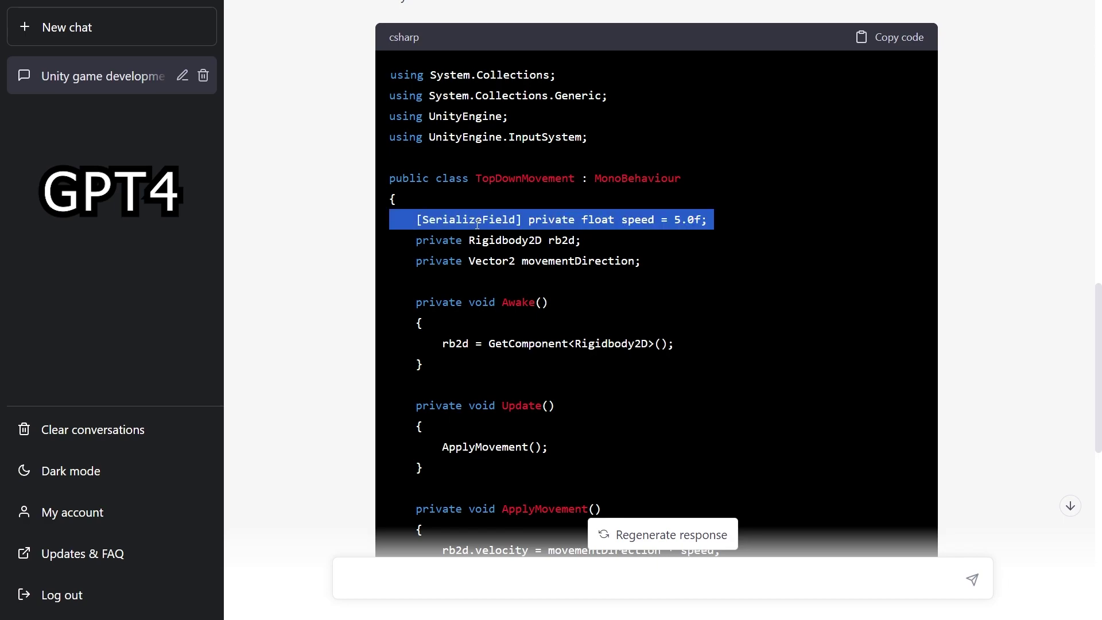
{"action": "left_click", "coordinate": [577, 218]}
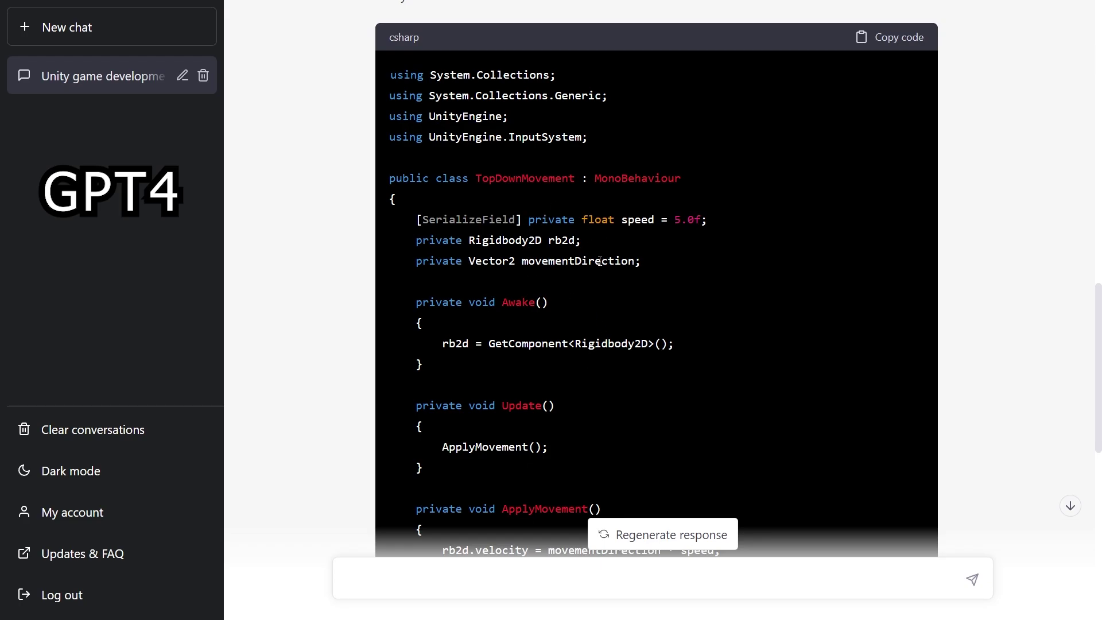
{"action": "scroll", "coordinate": [581, 257], "scroll_direction": "down", "scroll_amount": 3}
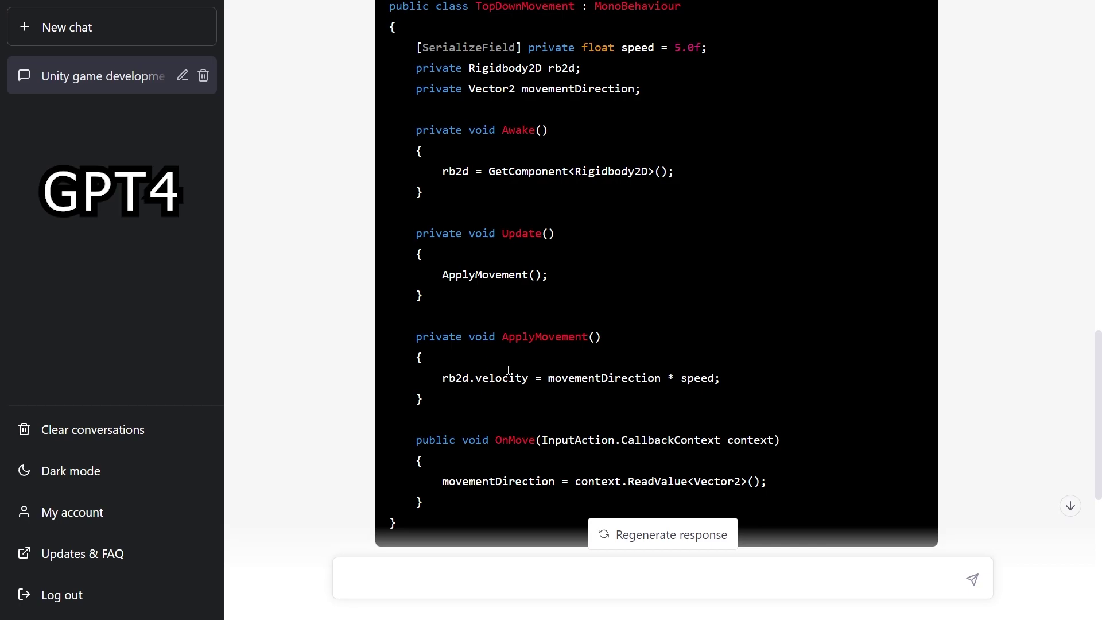
{"action": "scroll", "coordinate": [579, 307], "scroll_direction": "up", "scroll_amount": 2}
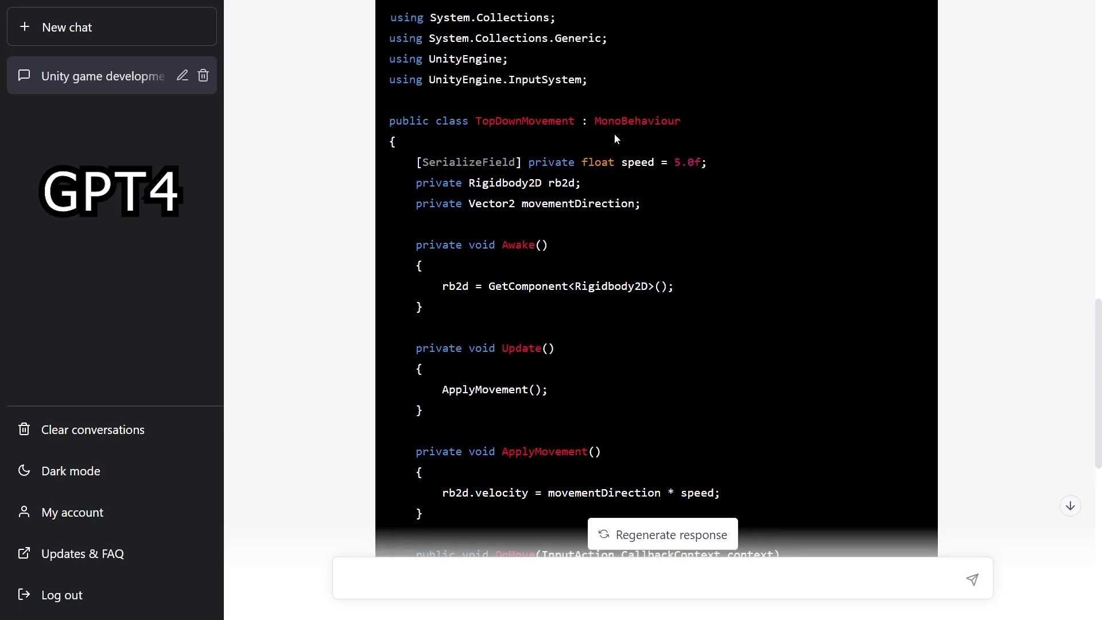
{"action": "scroll", "coordinate": [614, 138], "scroll_direction": "down", "scroll_amount": 4}
{"action": "double_click", "coordinate": [510, 326]}
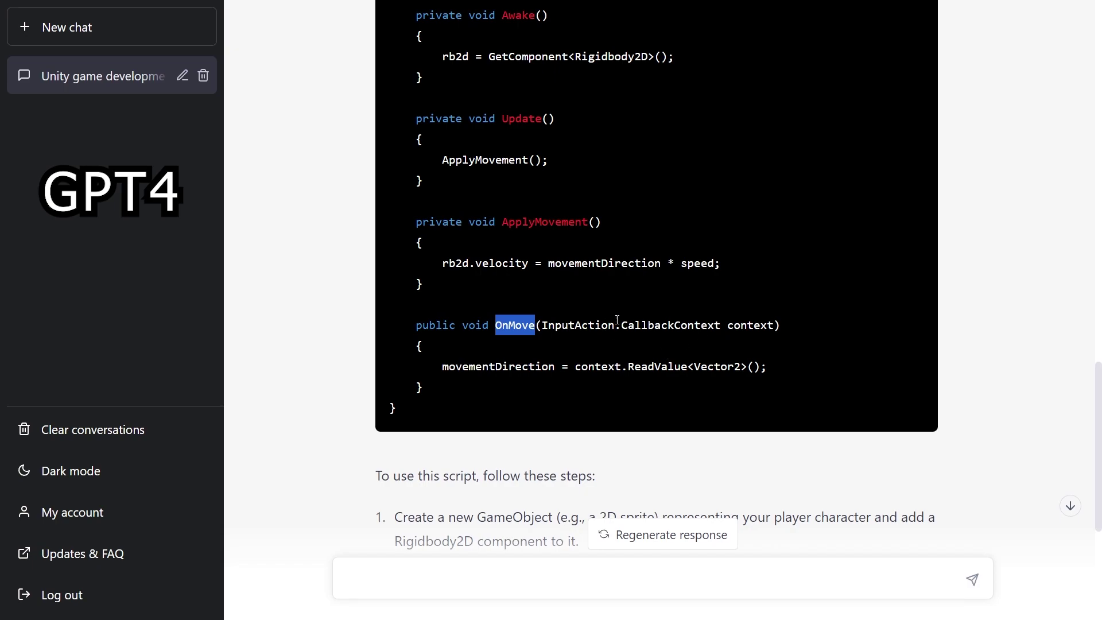
{"action": "double_click", "coordinate": [595, 325]}
{"action": "left_click", "coordinate": [598, 365]}
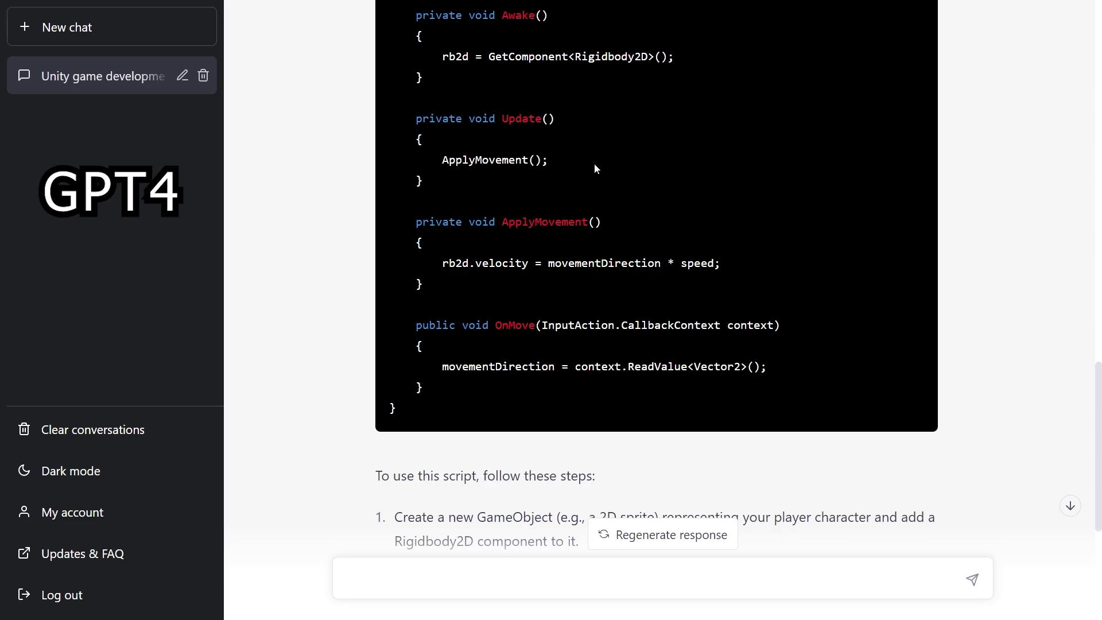
{"action": "scroll", "coordinate": [696, 298], "scroll_direction": "up", "scroll_amount": 2}
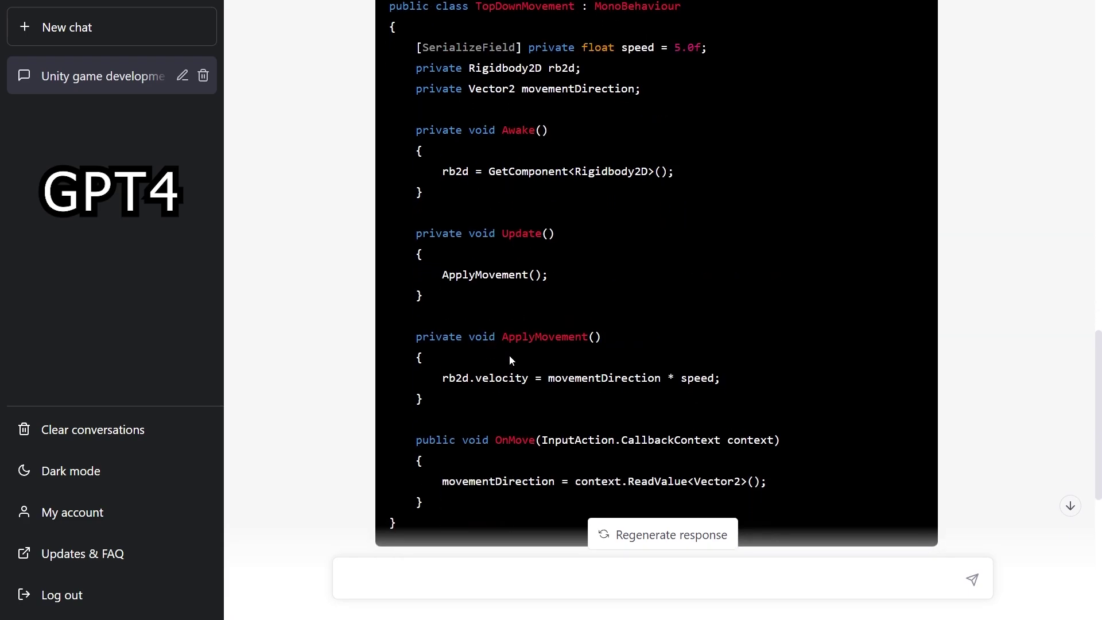
Step: Highlight the Gravity Scale instruction in step 3 and the Input System package install in step 4
{"action": "scroll", "coordinate": [511, 359], "scroll_direction": "down", "scroll_amount": 7}
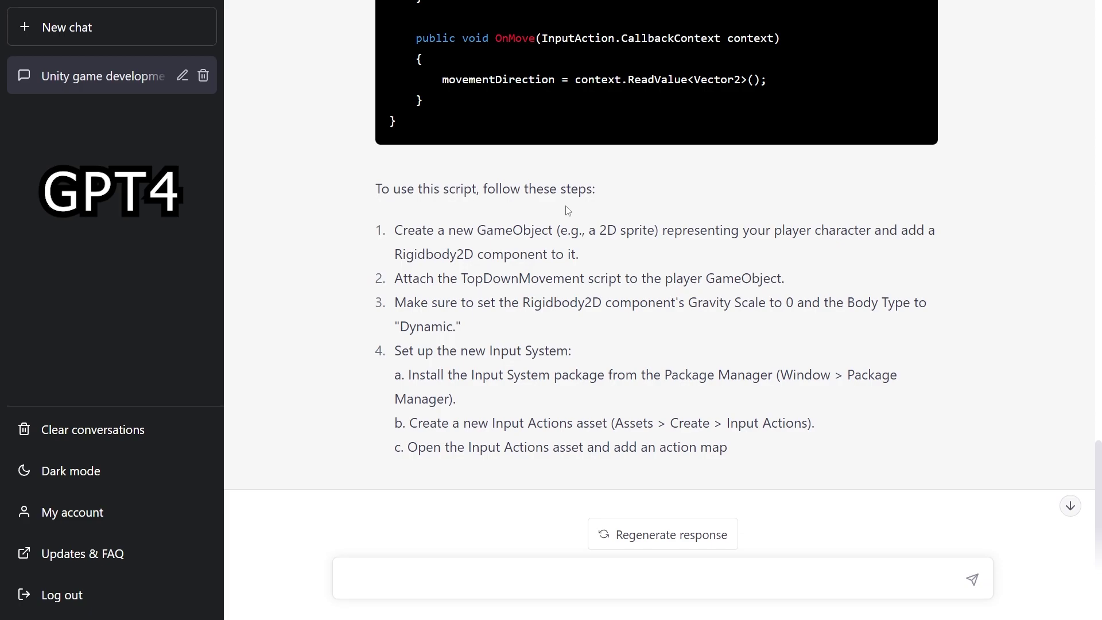
{"action": "scroll", "coordinate": [454, 218], "scroll_direction": "up", "scroll_amount": 1}
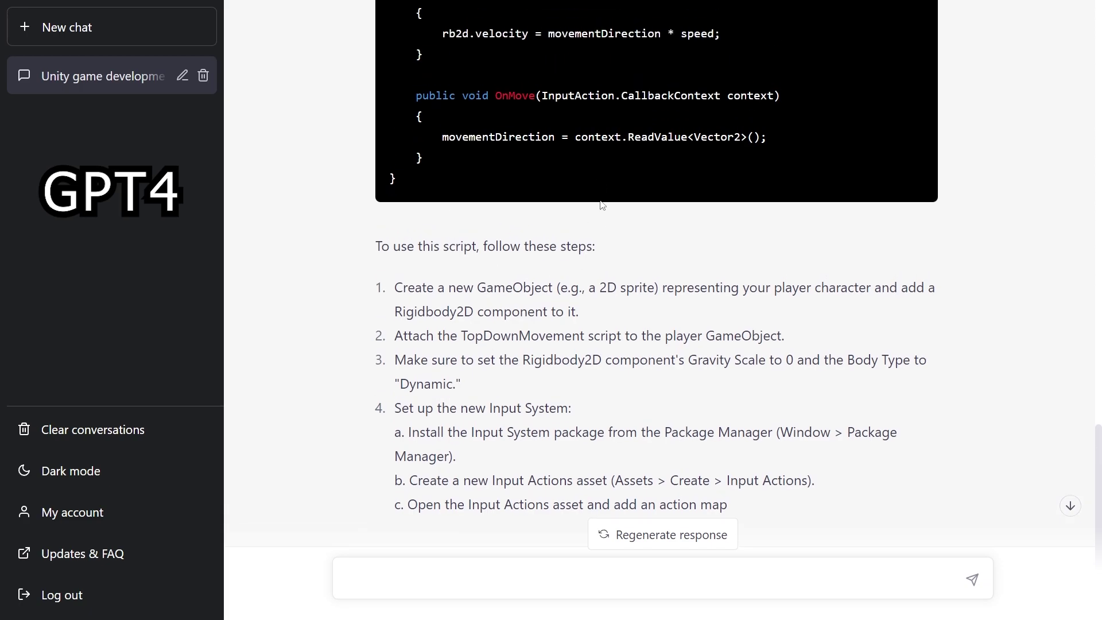
{"action": "scroll", "coordinate": [442, 215], "scroll_direction": "down", "scroll_amount": 1}
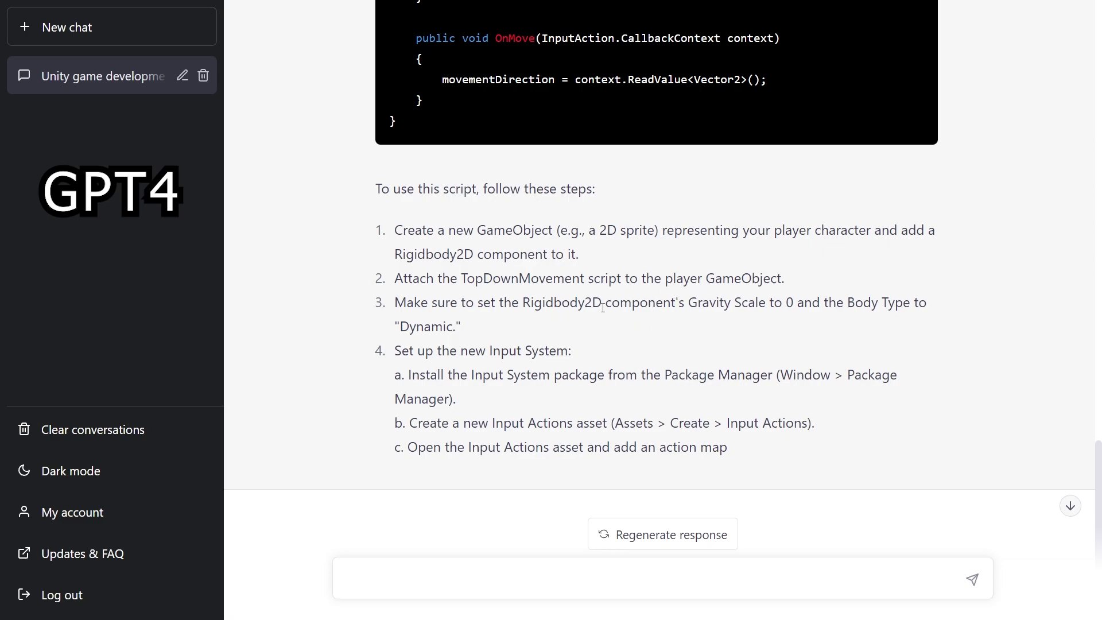
{"action": "left_click_drag", "start_coordinate": [437, 302], "coordinate": [814, 293]}
{"action": "left_click_drag", "start_coordinate": [410, 351], "coordinate": [545, 350]}
{"action": "left_click_drag", "start_coordinate": [429, 375], "coordinate": [681, 376]}
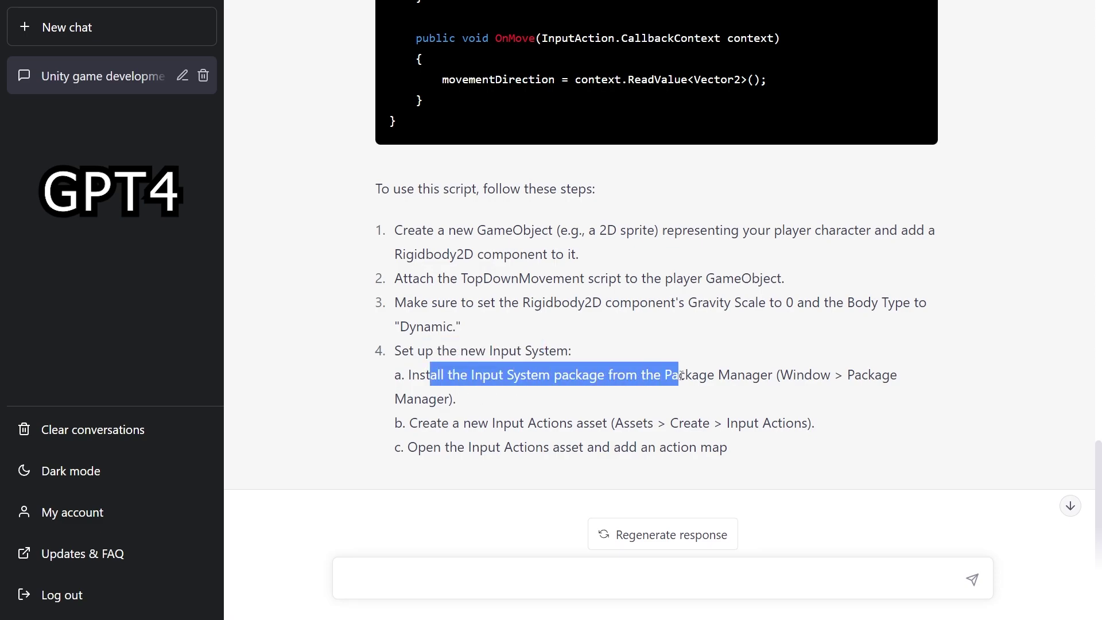
{"action": "left_click", "coordinate": [741, 365]}
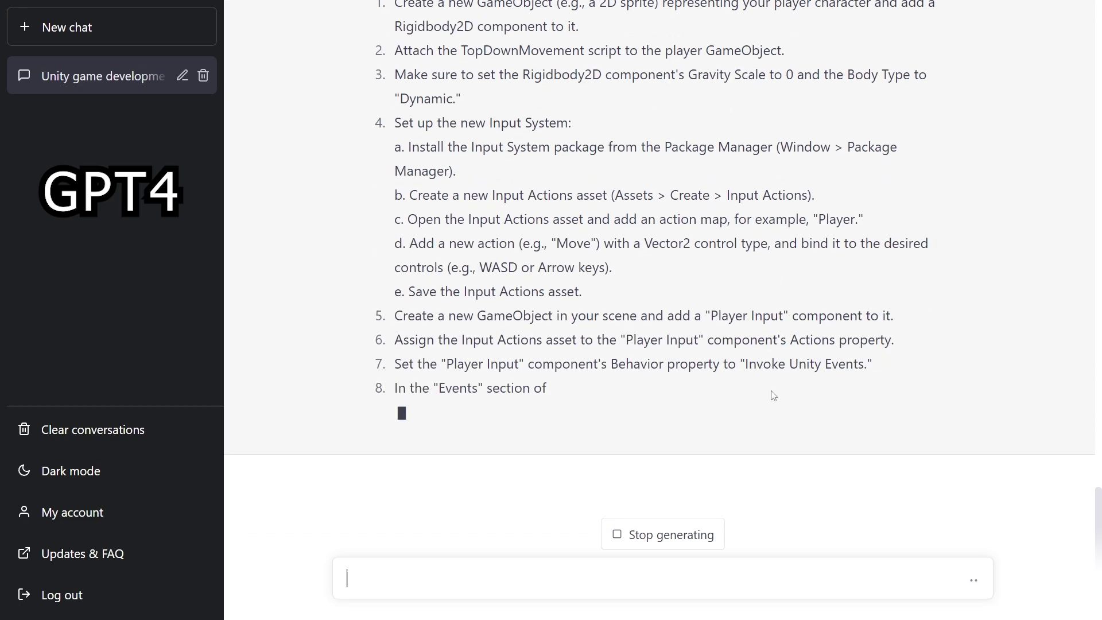
Step: Scroll through the reply cut off at step 9, briefly highlighting Assign in step 9
{"action": "left_click", "coordinate": [662, 534]}
{"action": "scroll", "coordinate": [414, 206], "scroll_direction": "up", "scroll_amount": 4}
{"action": "scroll", "coordinate": [414, 206], "scroll_direction": "down", "scroll_amount": 2}
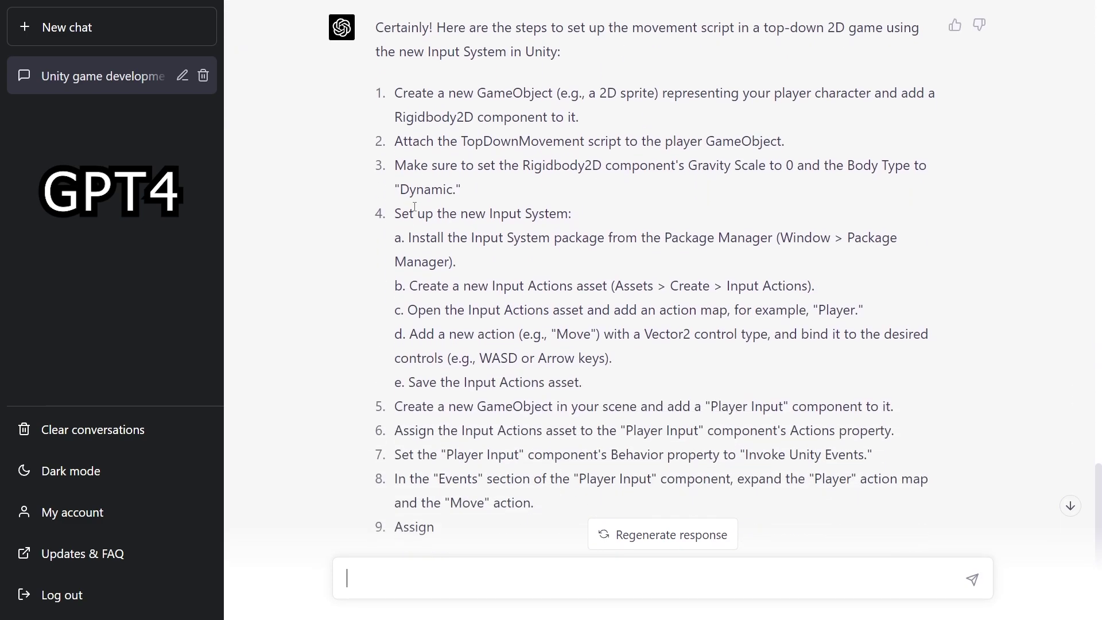
{"action": "scroll", "coordinate": [397, 398], "scroll_direction": "down", "scroll_amount": 2}
{"action": "mouse_move", "coordinate": [366, 422]}
{"action": "left_mouse_down"}
{"action": "mouse_move", "coordinate": [439, 413]}
{"action": "mouse_move", "coordinate": [376, 422]}
{"action": "left_mouse_up"}
{"action": "left_click", "coordinate": [449, 422]}
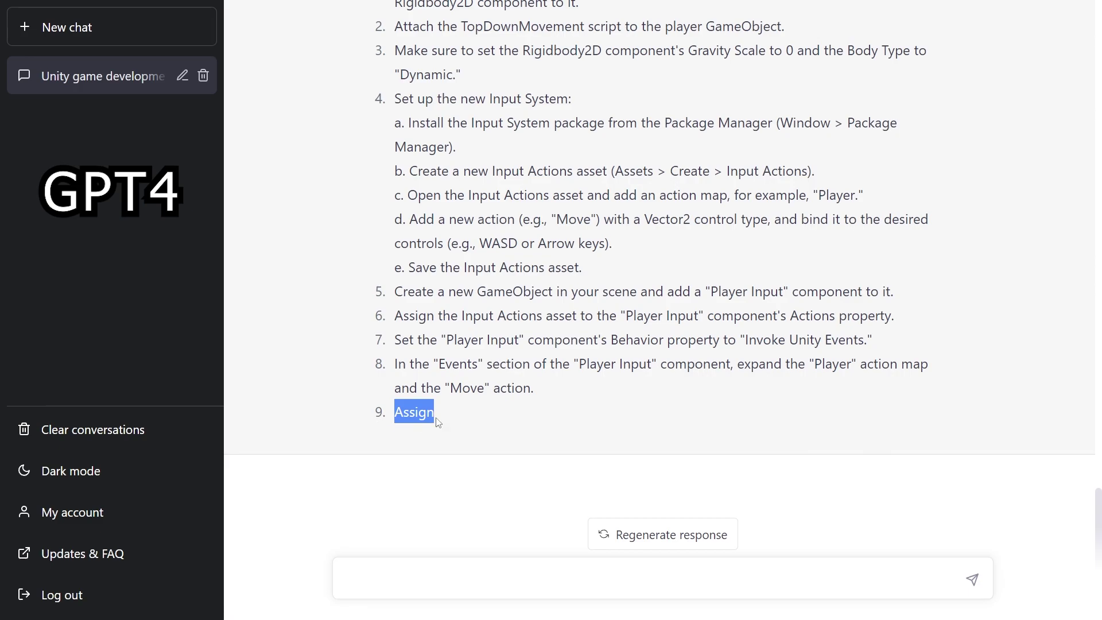
{"action": "scroll", "coordinate": [449, 537], "scroll_direction": "up", "scroll_amount": 2}
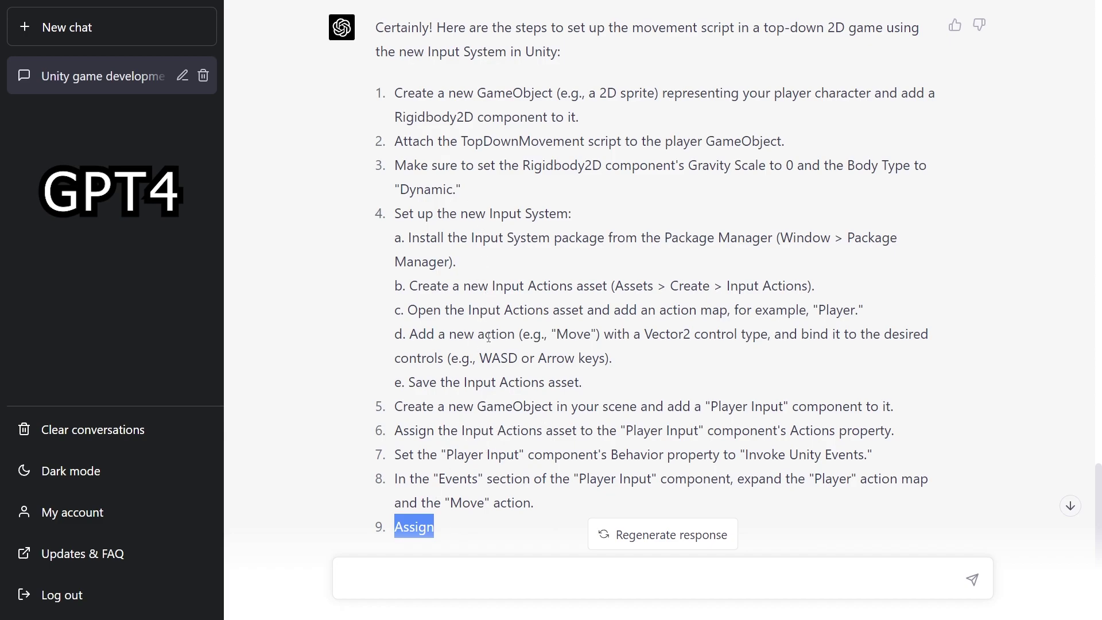
{"action": "scroll", "coordinate": [466, 488], "scroll_direction": "up", "scroll_amount": 1}
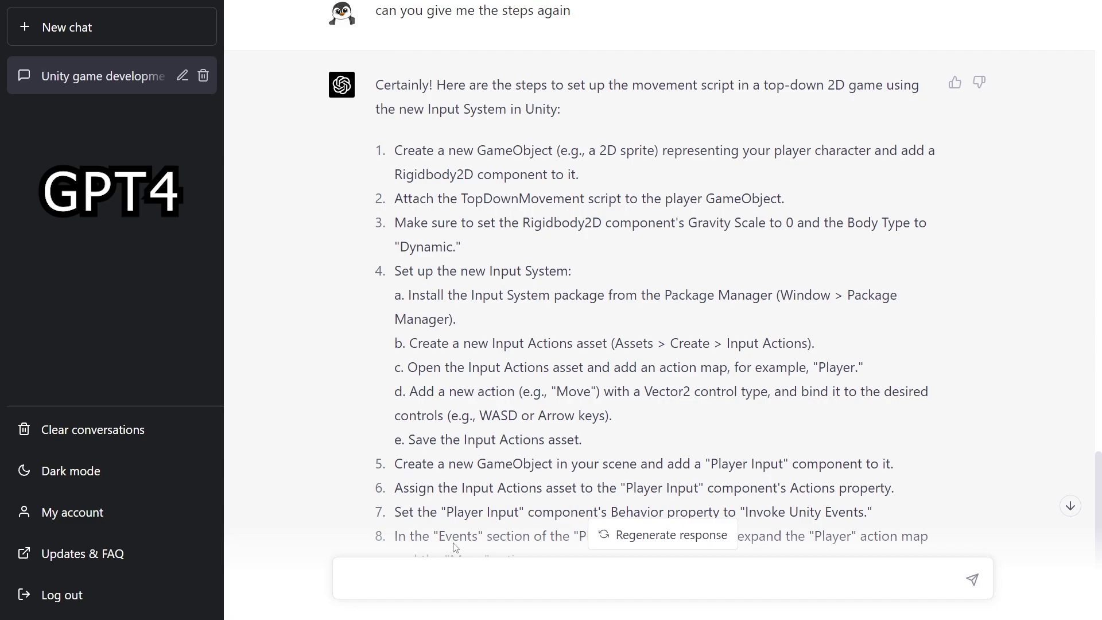
{"action": "scroll", "coordinate": [444, 477], "scroll_direction": "down", "scroll_amount": 1}
{"action": "left_click", "coordinate": [450, 476]}
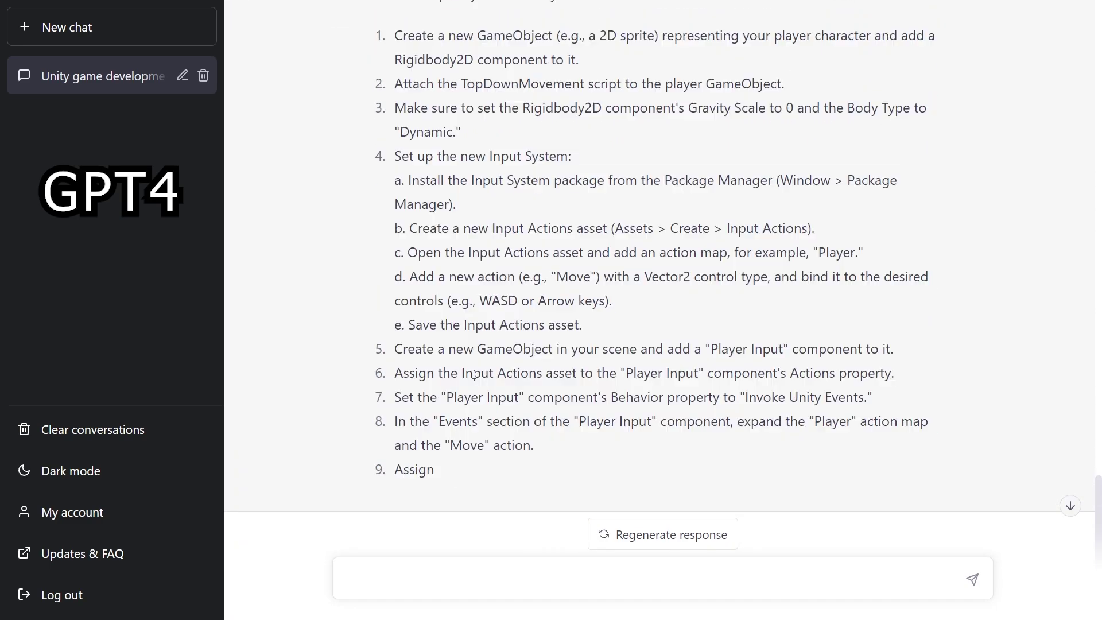
{"action": "scroll", "coordinate": [497, 403], "scroll_direction": "up", "scroll_amount": 1}
{"action": "scroll", "coordinate": [404, 406], "scroll_direction": "down", "scroll_amount": 3}
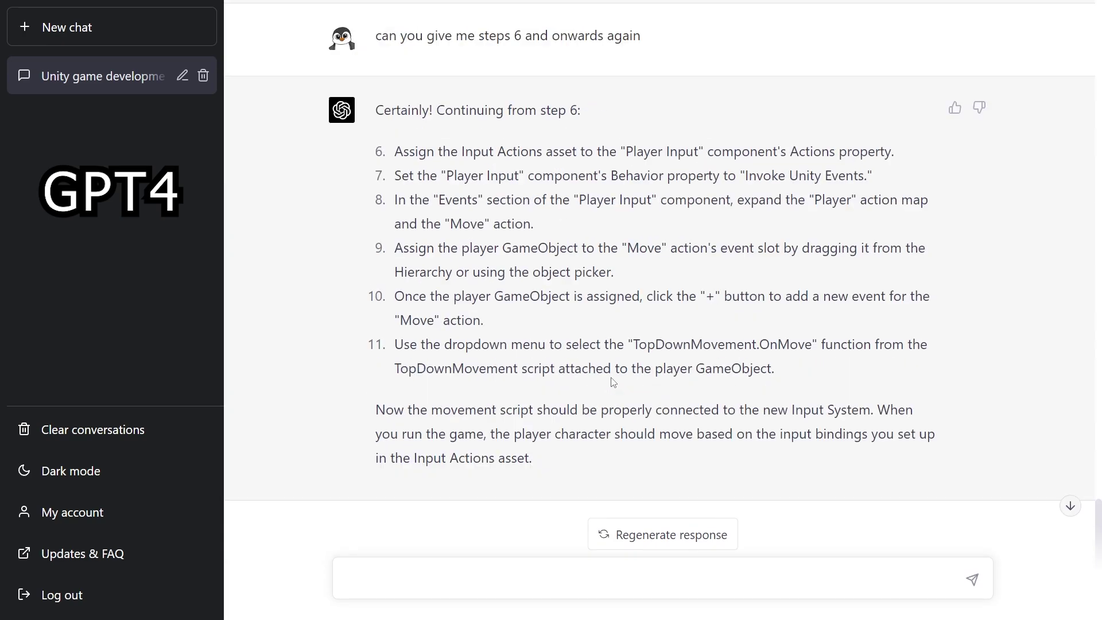
Step: Scroll through GPT-4's finished reply covering steps 6–11
{"action": "scroll", "coordinate": [479, 349], "scroll_direction": "up", "scroll_amount": 7}
{"action": "scroll", "coordinate": [480, 350], "scroll_direction": "up", "scroll_amount": 5}
{"action": "scroll", "coordinate": [479, 349], "scroll_direction": "down", "scroll_amount": 10}
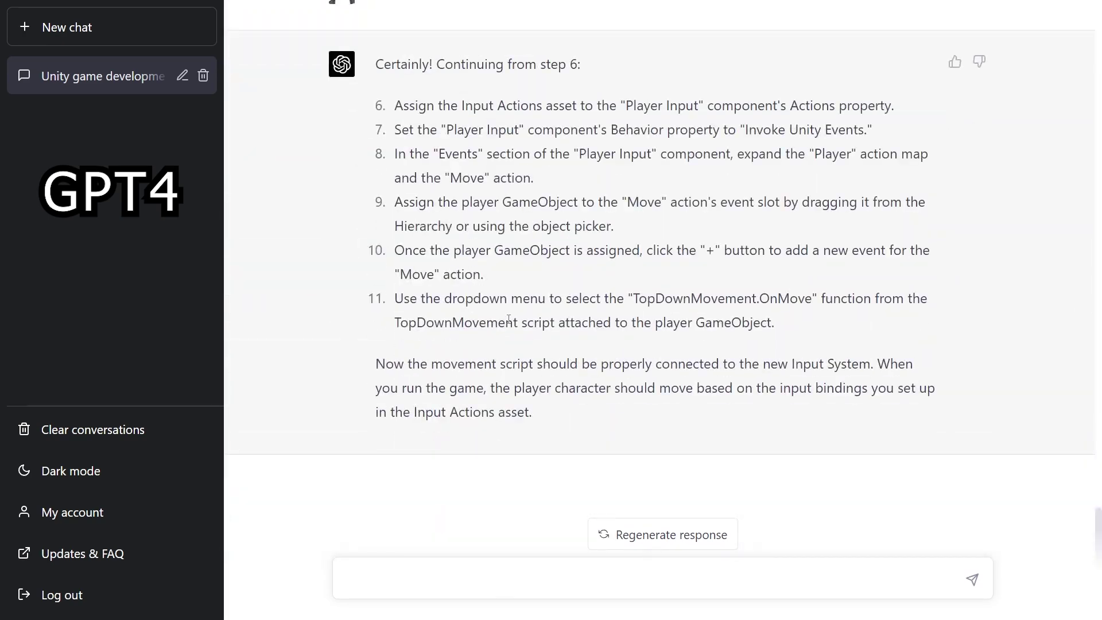